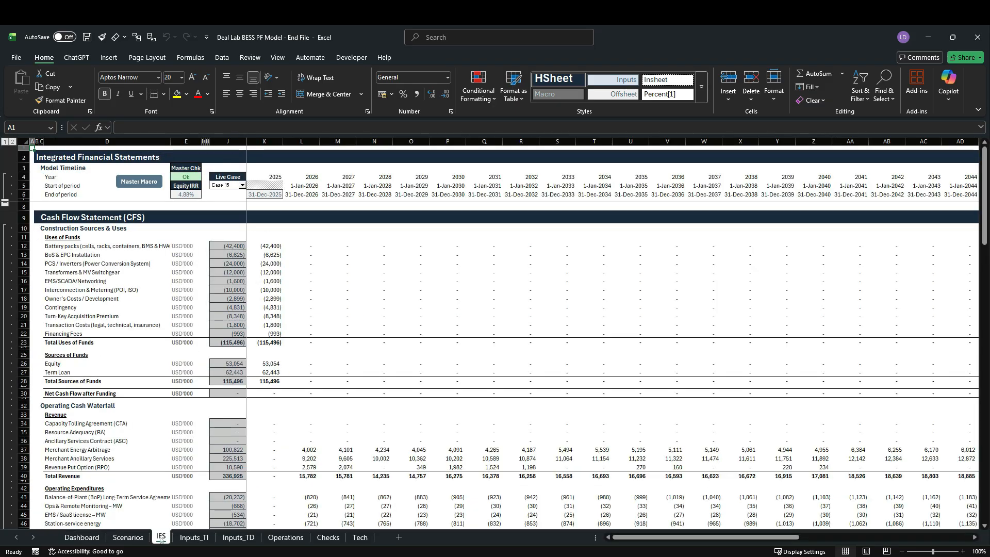
Review the revenue rows on the finished model's IFS sheet, then the checkpoint file's cash flow, income statement and balance sheet sections.
left_click(161, 538)
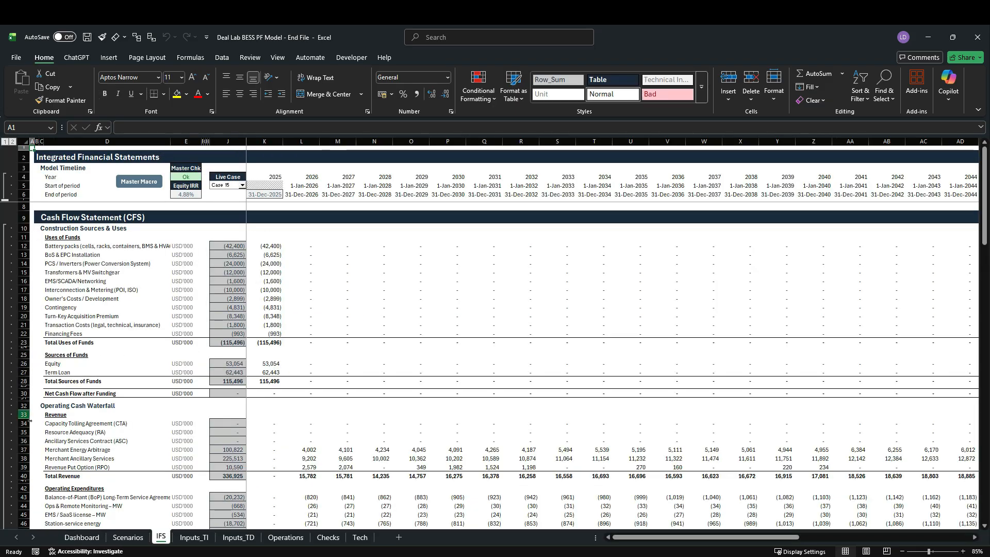
left_click_drag(23, 414, 24, 476)
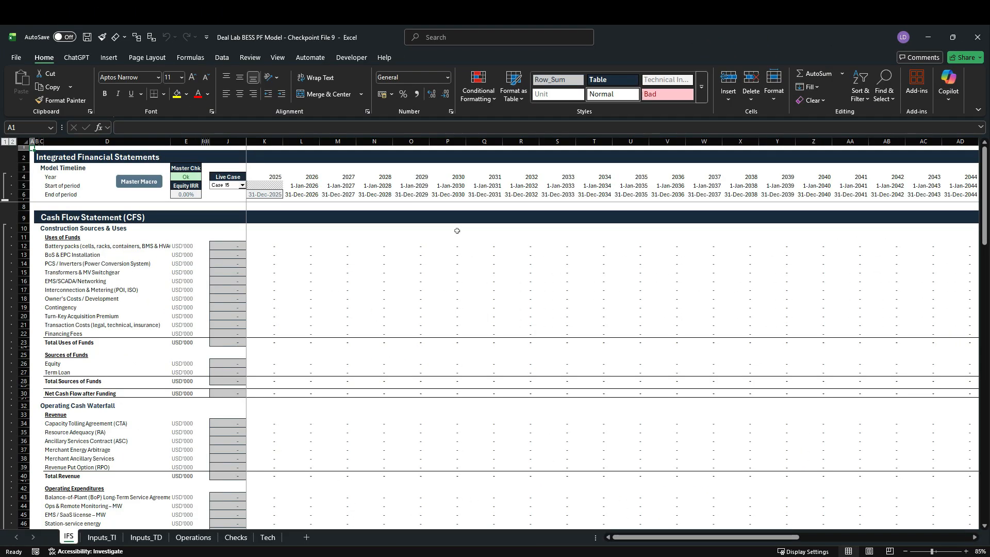
left_click(272, 423)
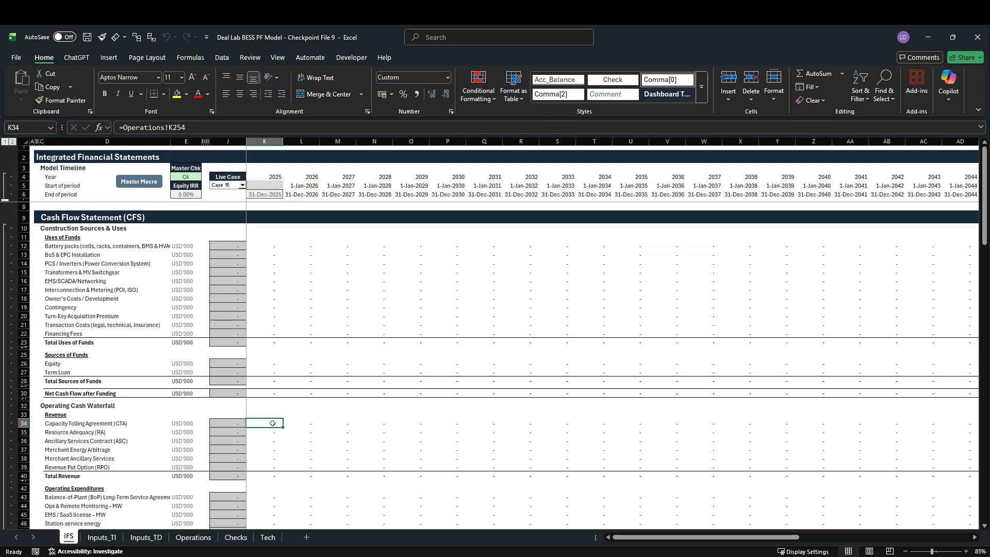
scroll(272, 423, "down", 10)
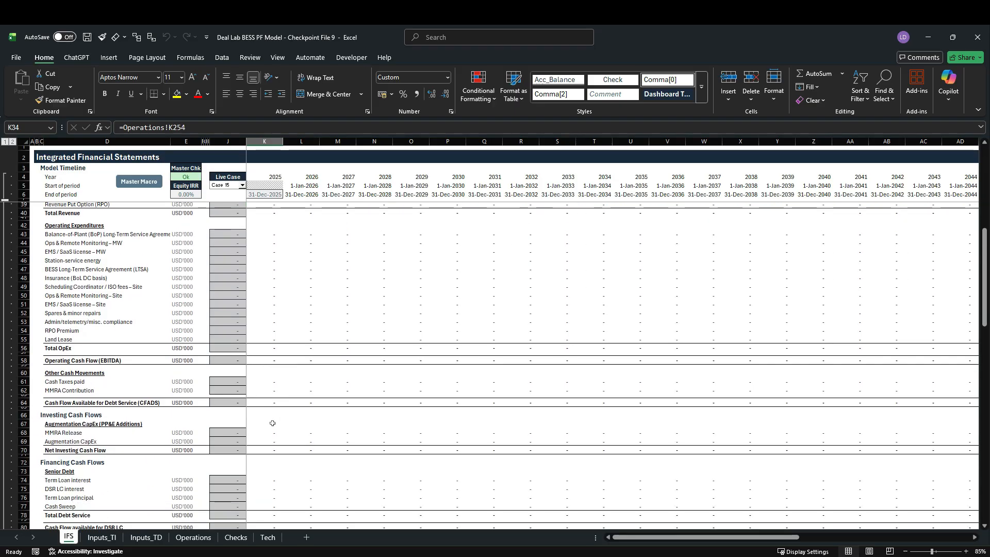
scroll(272, 423, "down", 11)
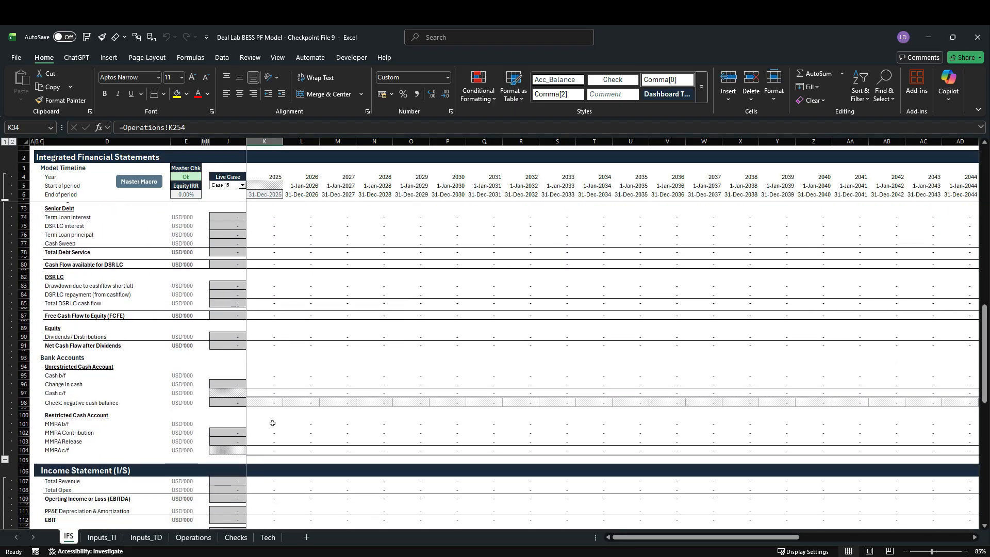
scroll(272, 423, "down", 8)
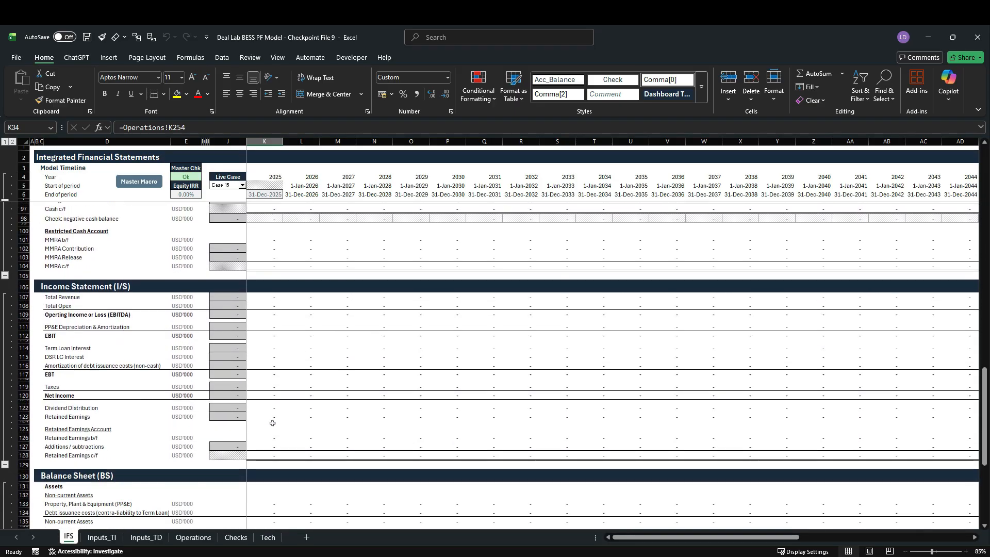
scroll(272, 423, "down", 9)
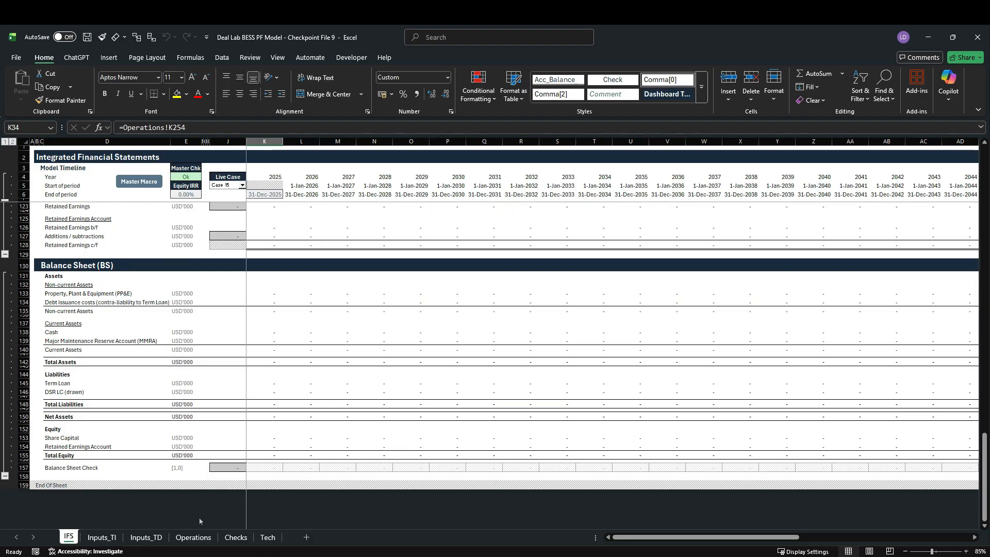
Switch to the Operations sheet and examine the Total Revenue block in rows 253 to 260, including its Sensit. Flex inputs.
left_click(194, 537)
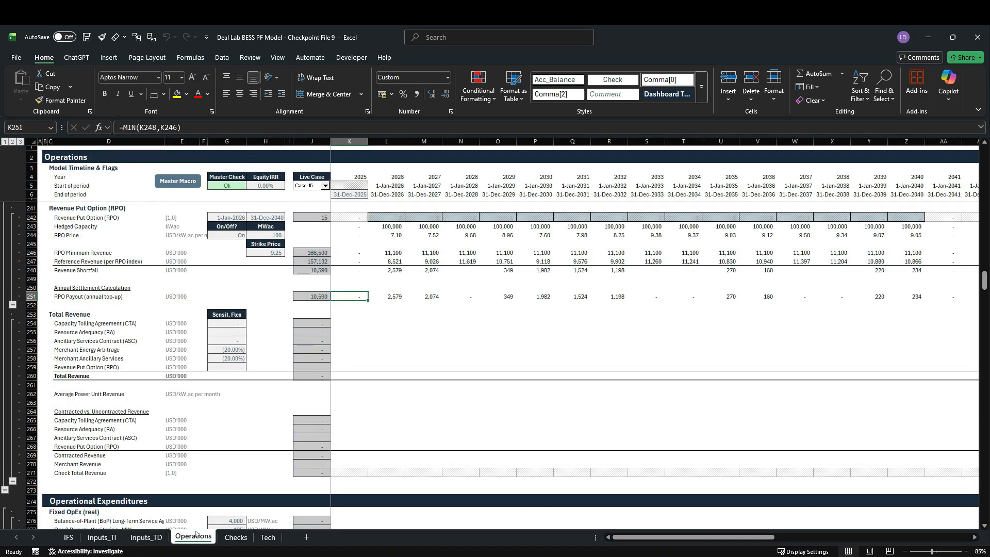
left_click(32, 315)
left_click_drag(32, 316, 39, 382)
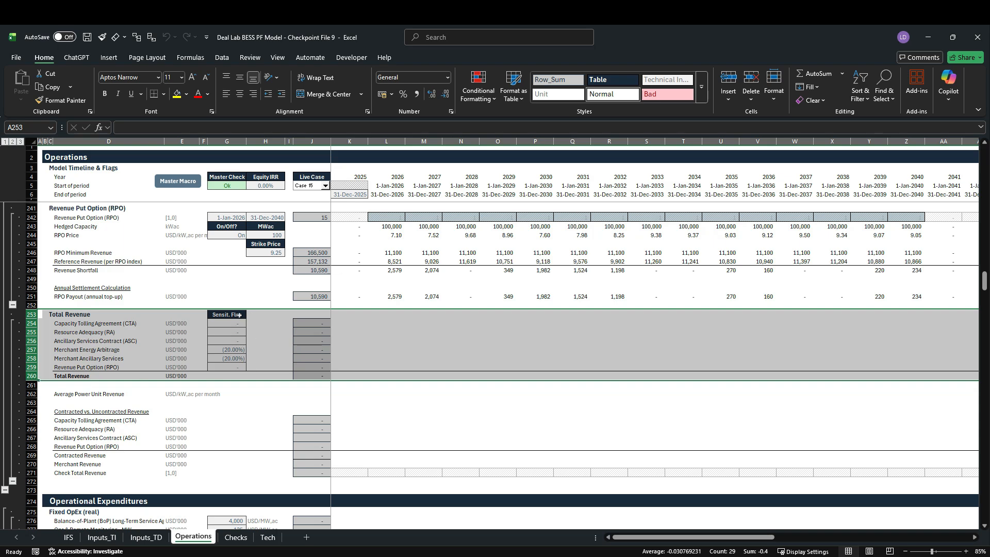
left_click_drag(229, 316, 238, 368)
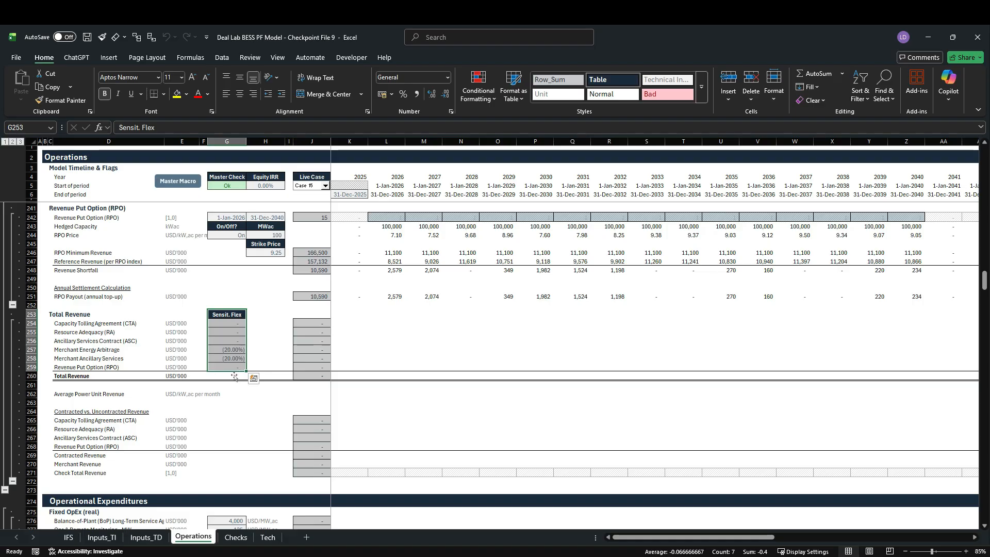
left_click(32, 324)
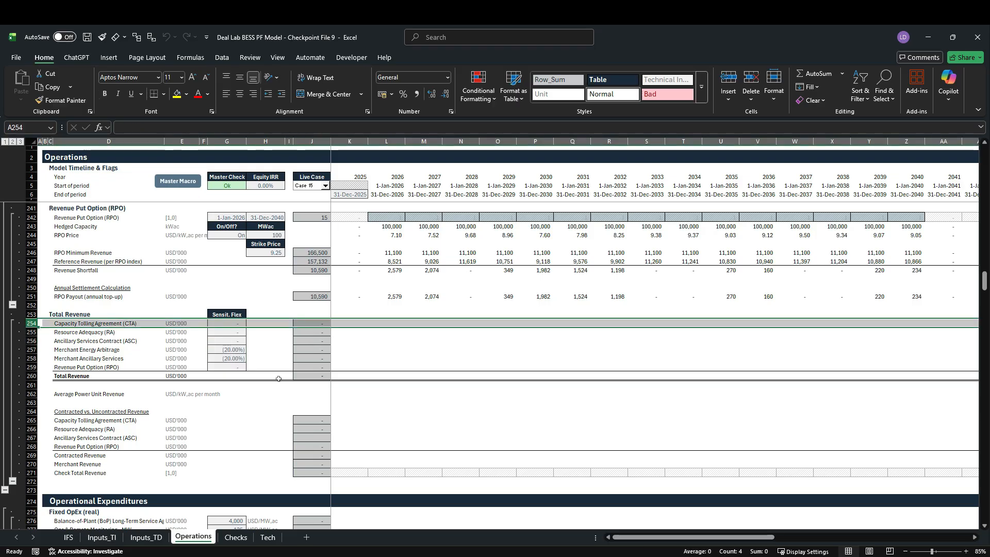
Link the 2025 Capacity Tolling Agreement cell K254 in the Total Revenue block to the CTA Revenue in K135.
scroll(278, 379, "up", 2)
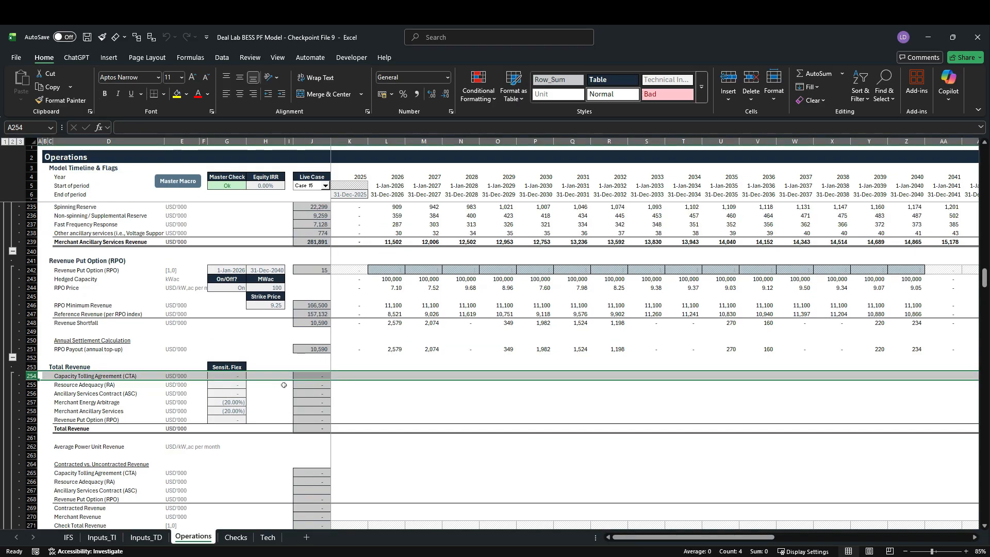
left_click(340, 379)
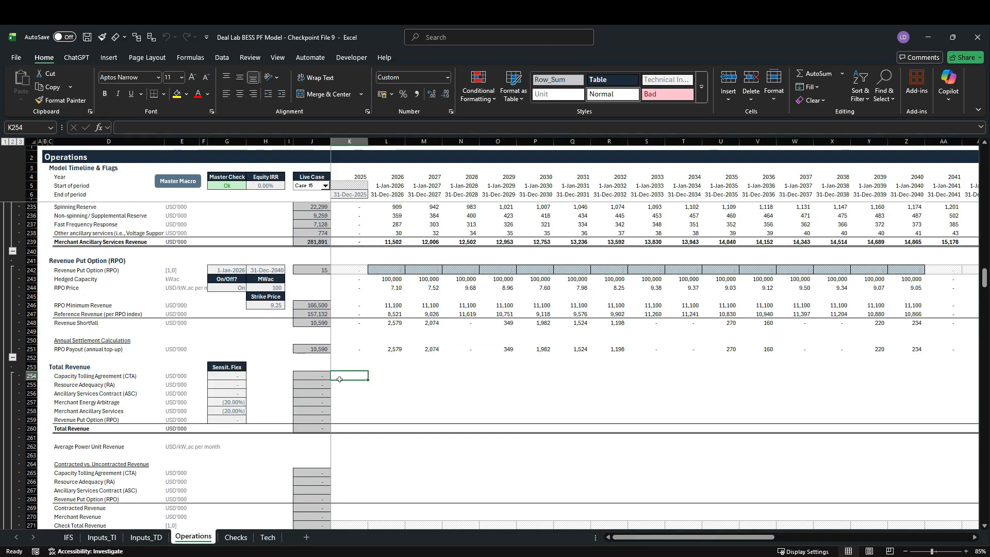
type("=")
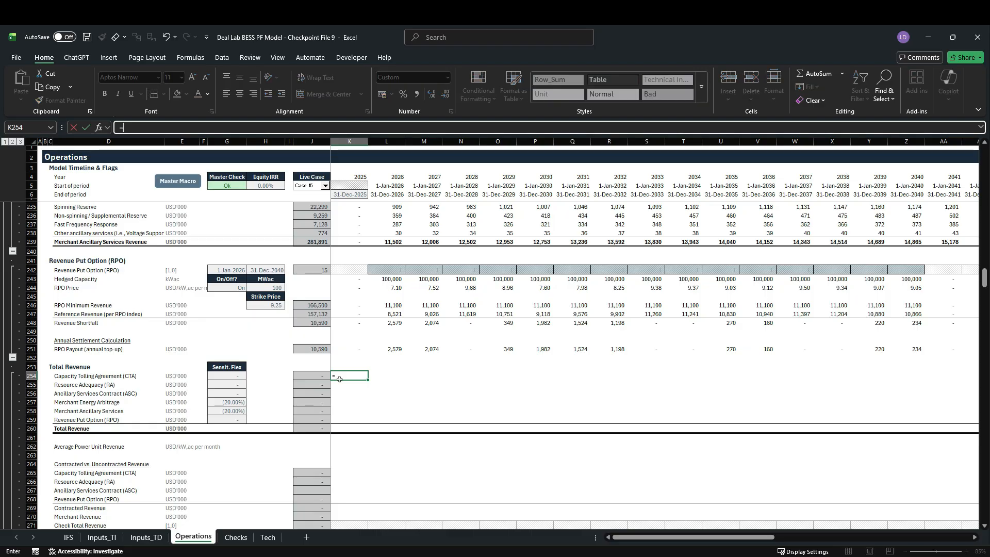
scroll(321, 414, "up", 12)
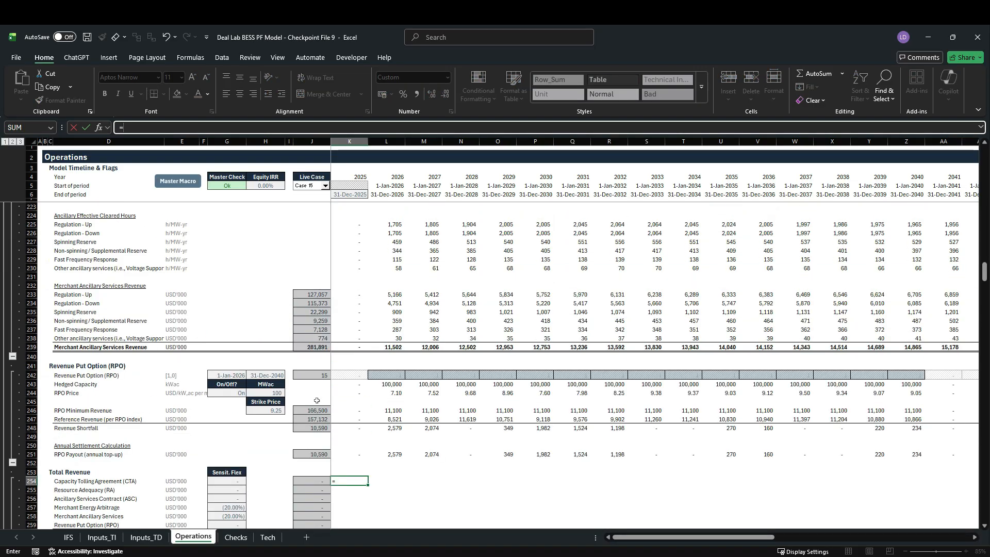
scroll(320, 414, "up", 20)
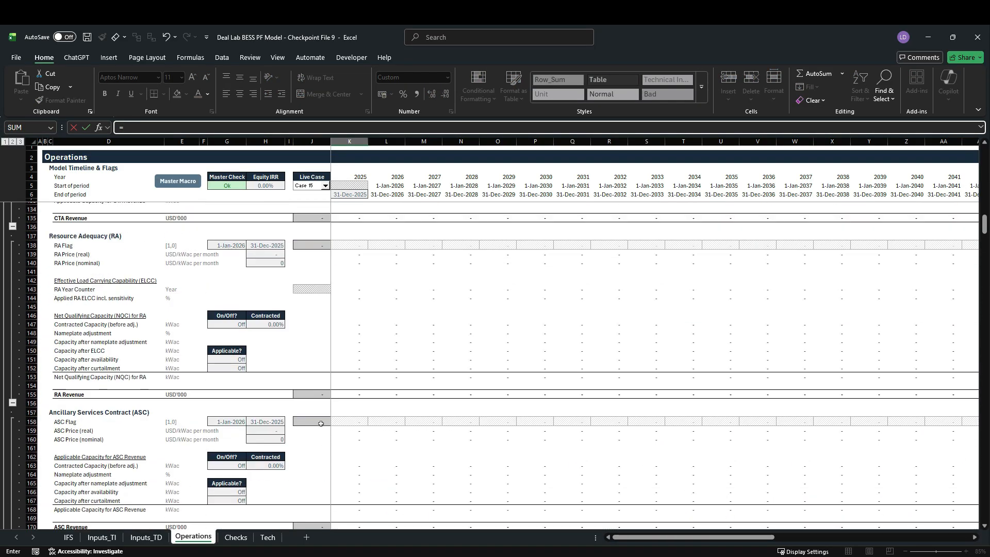
scroll(320, 426, "up", 3)
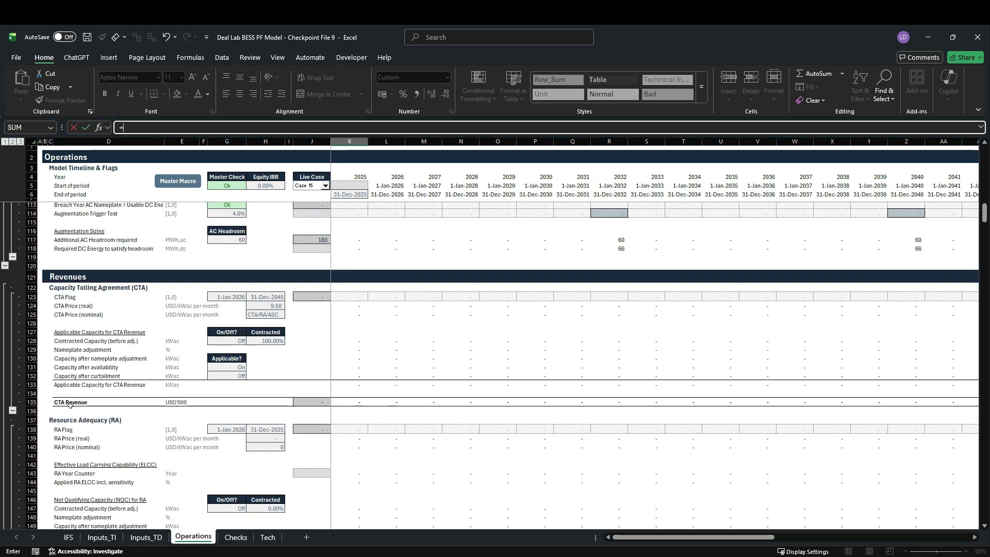
left_click(355, 402)
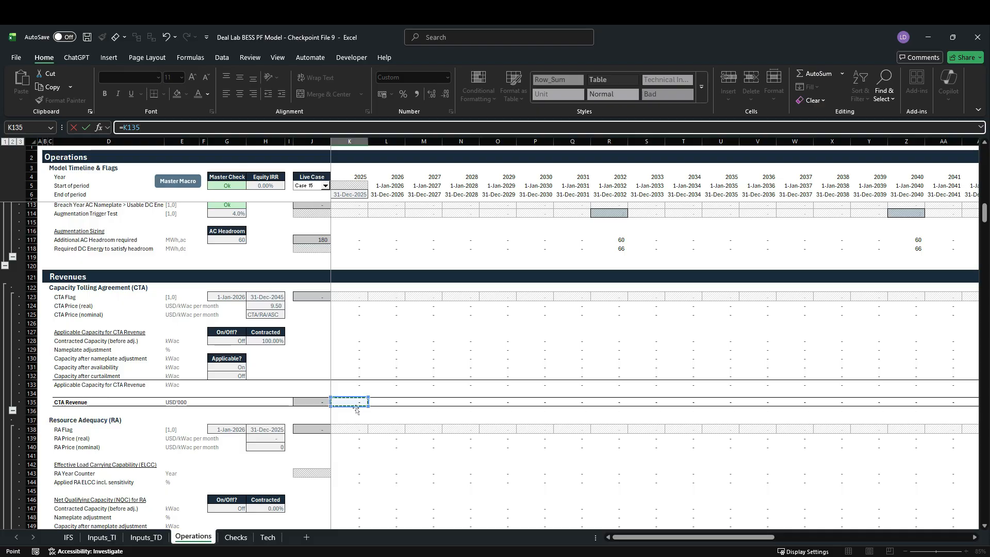
key("Return")
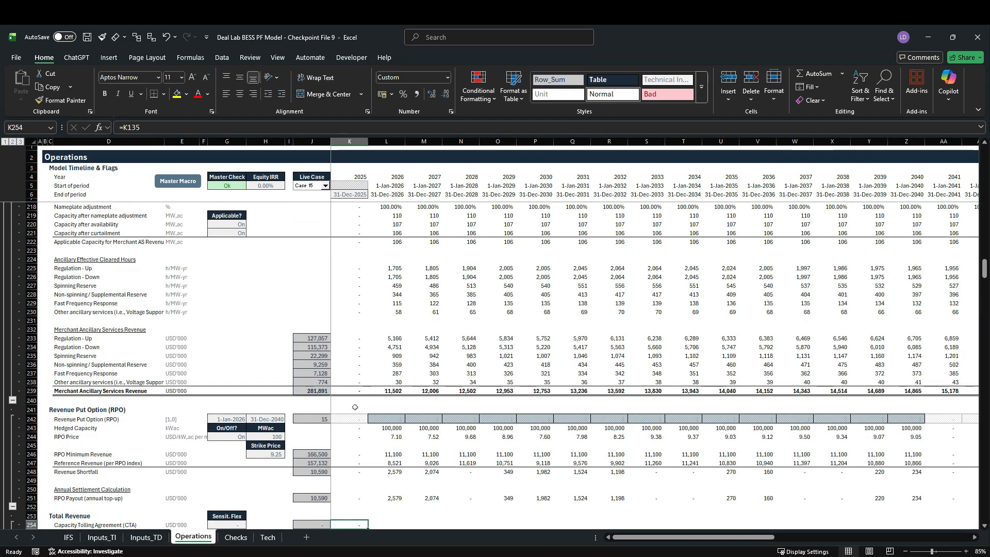
Extend the formula in K254 with the column-locked sensitivity flex so it reads =K135*(1+$G254).
key("F2")
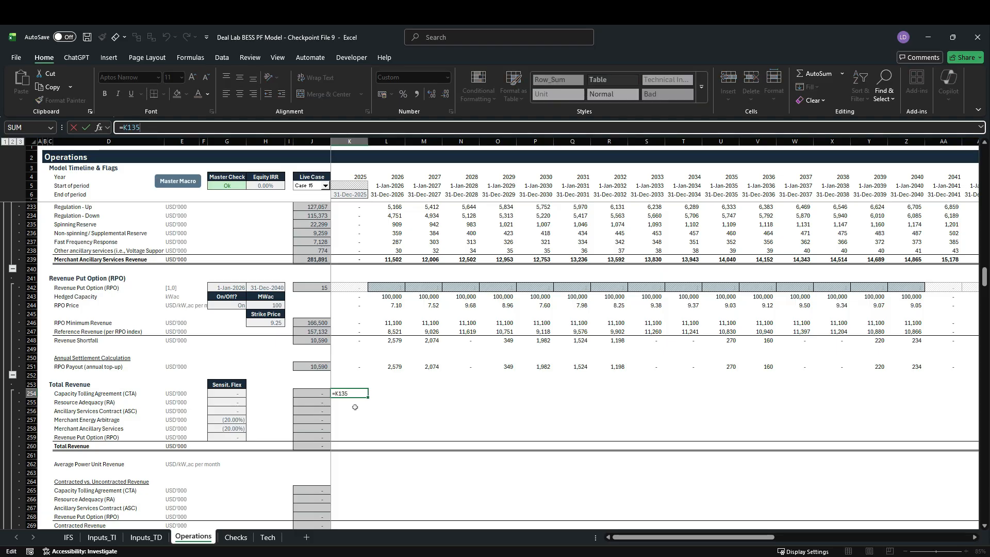
type("*(")
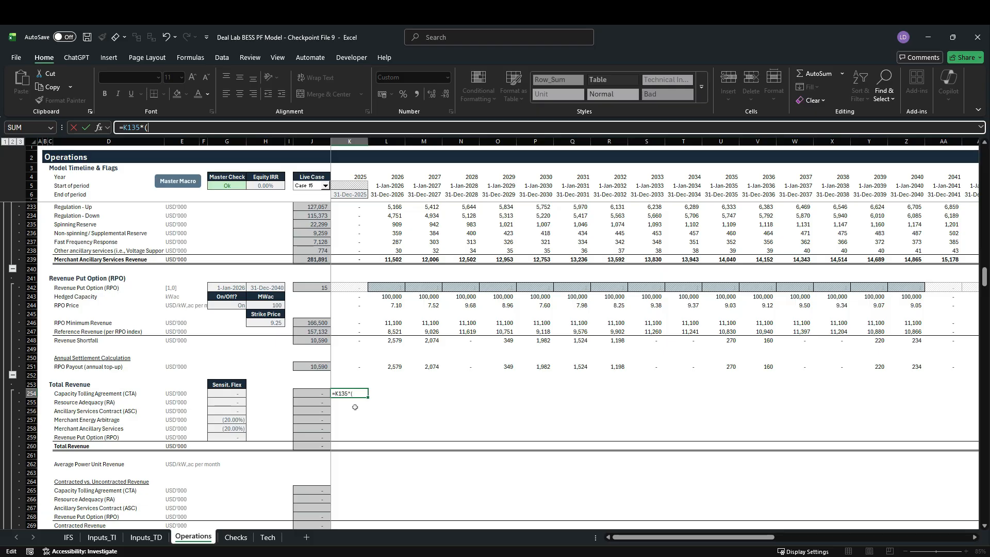
type("1+")
left_click(241, 394)
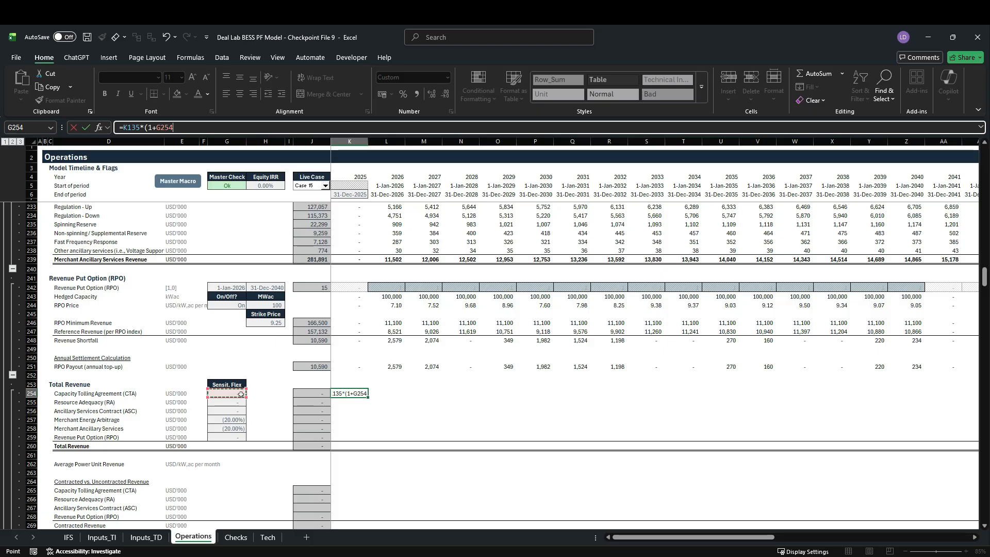
key("F4")
key("F4")
key("F4")
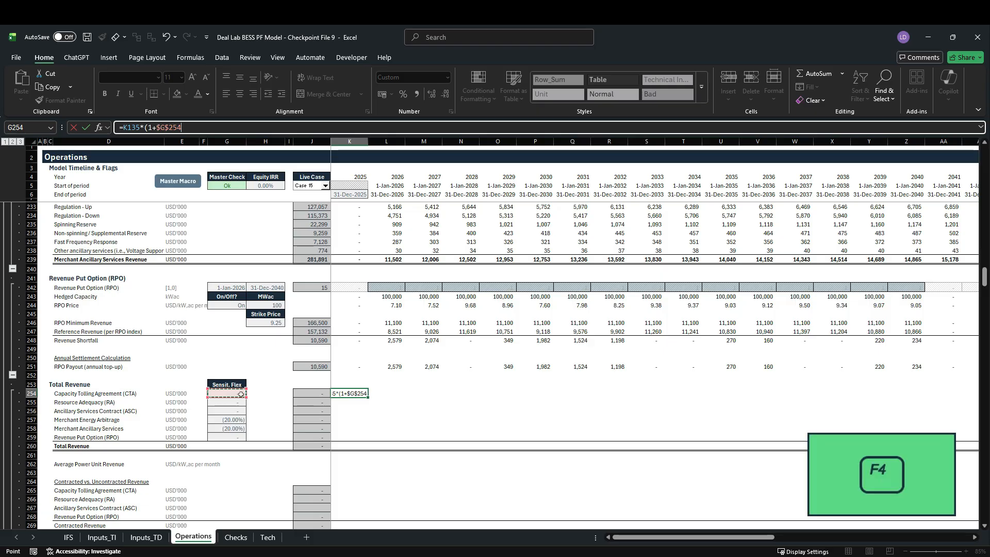
key("F4")
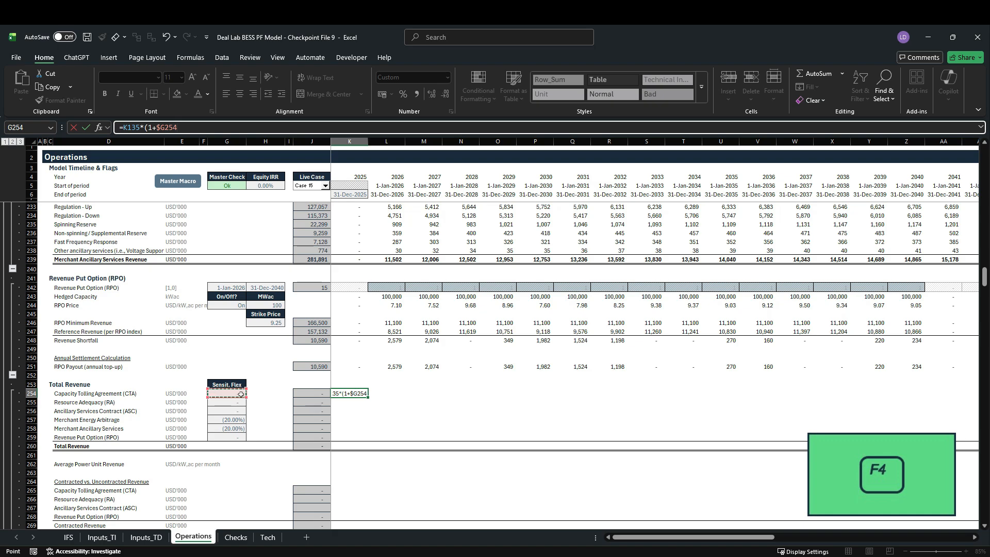
type(")")
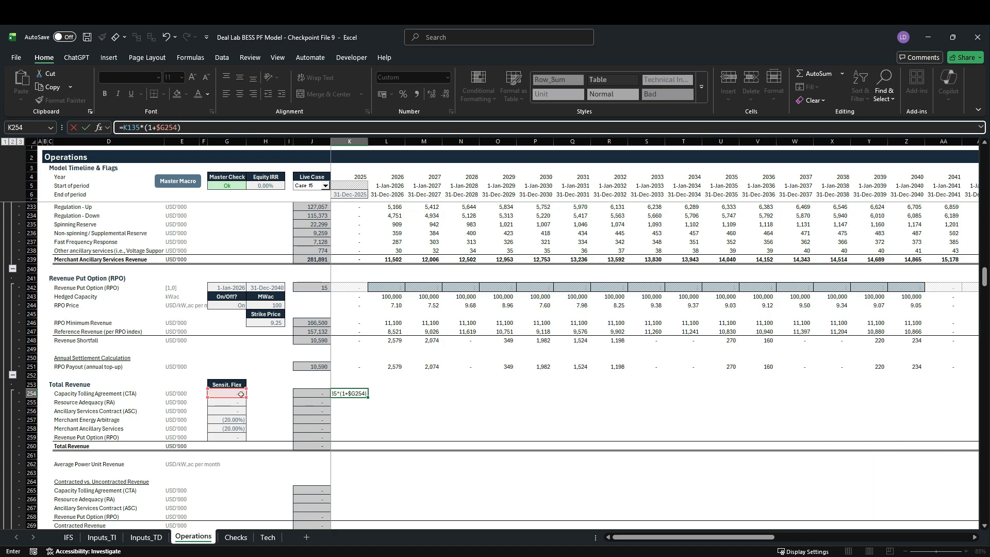
key("Return")
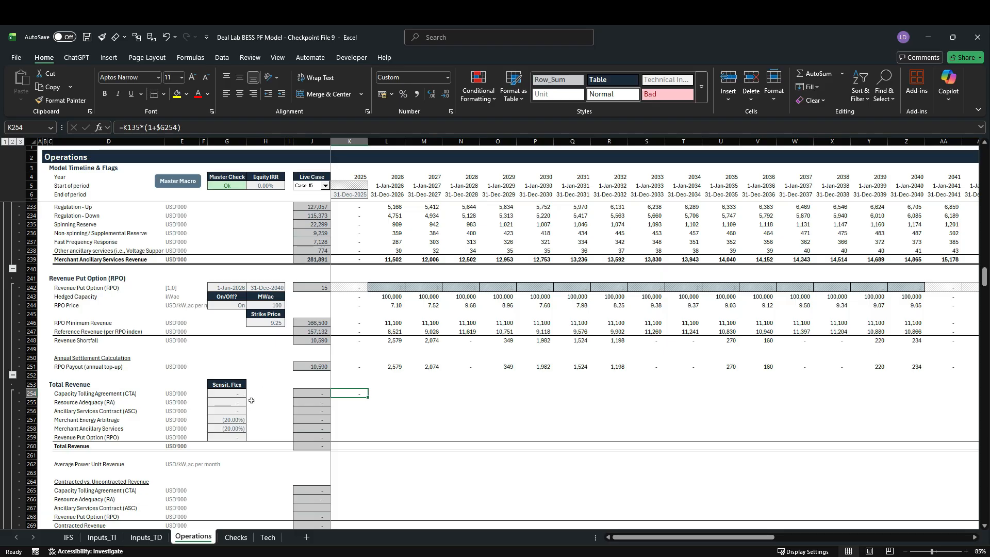
Copy the K254 formula down through K259, pasting formulas only, to cover the remaining revenue lines.
key("ctrl+c")
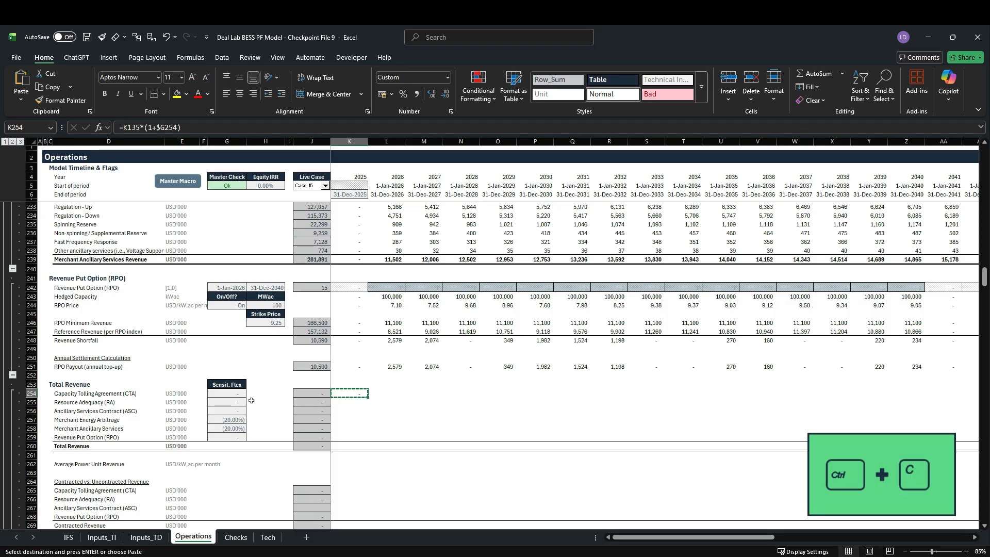
key("shift+Down")
key("shift+Down")
key("shift+Down")
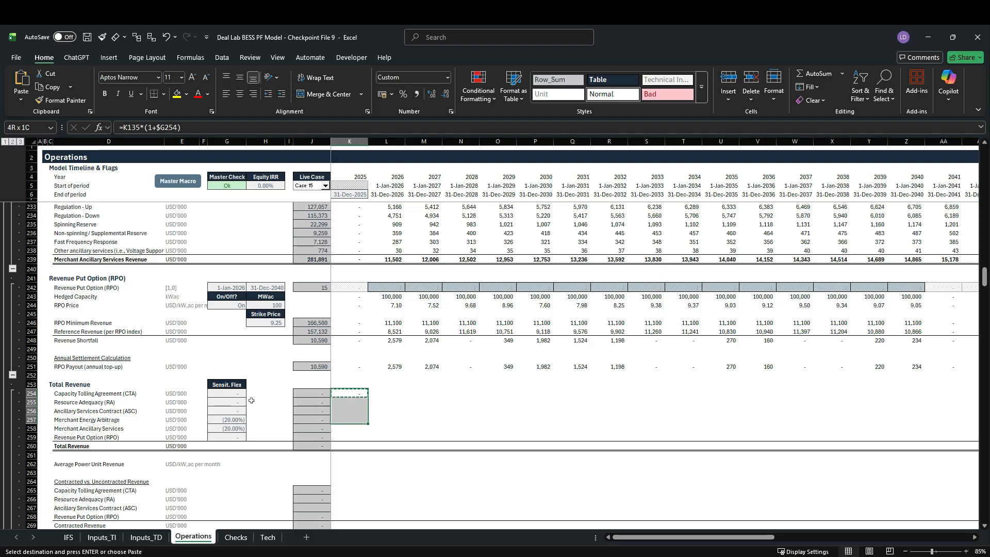
key("shift+Down")
key("shift+Down")
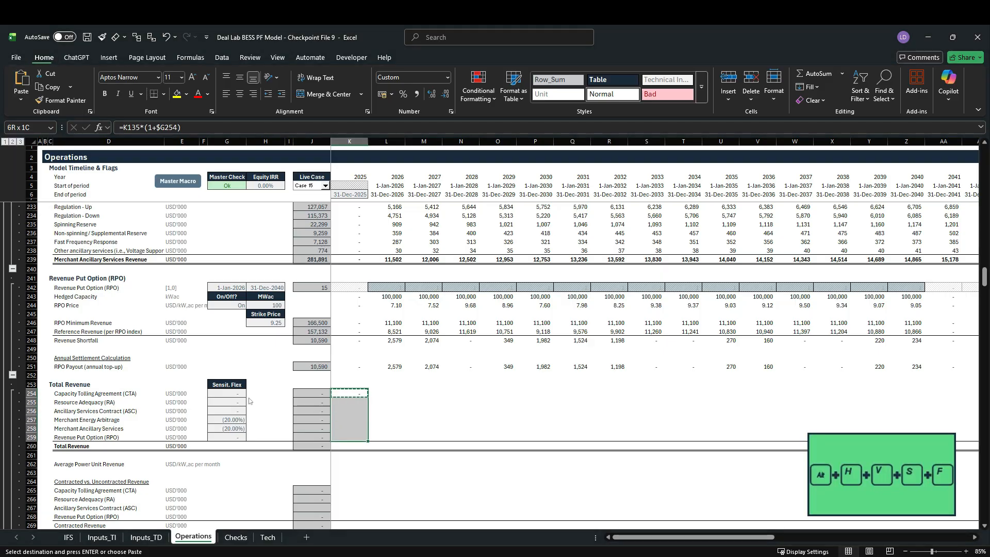
key("alt+h")
key("v")
key("s")
key("f")
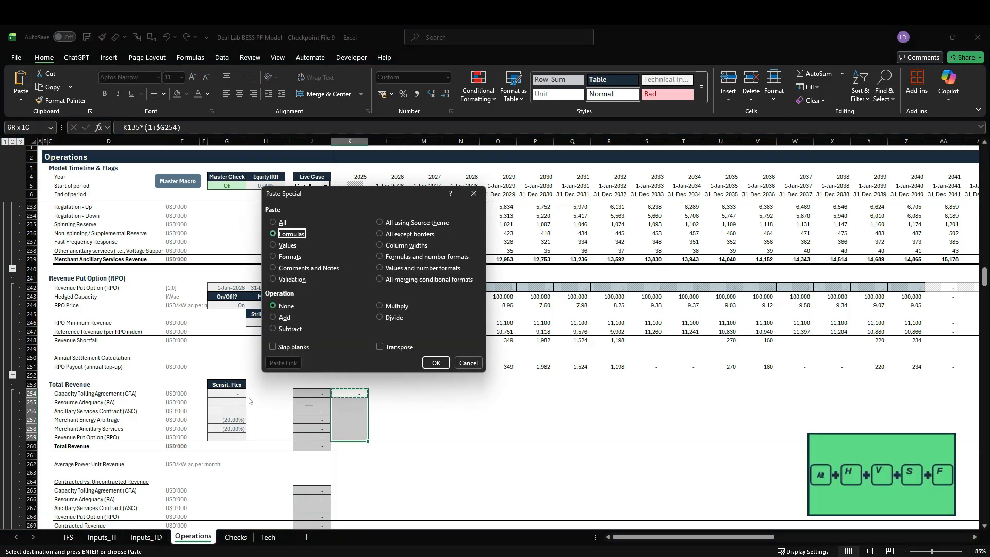
key("Return")
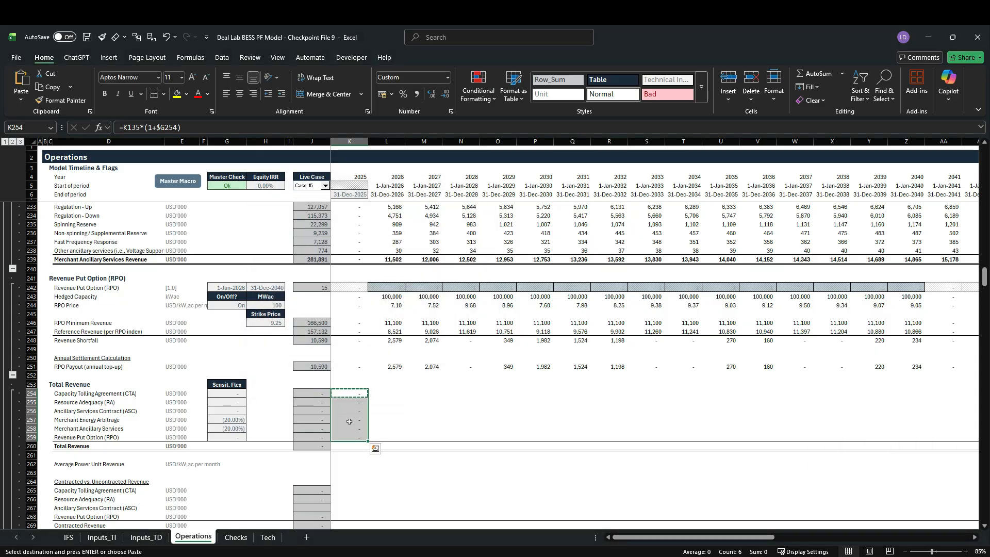
Relink the 2025 Resource Adequacy cell K255 to the RA Revenue in K155, so the formula reads =K155*(1+$G255).
left_click(360, 403)
key("F2")
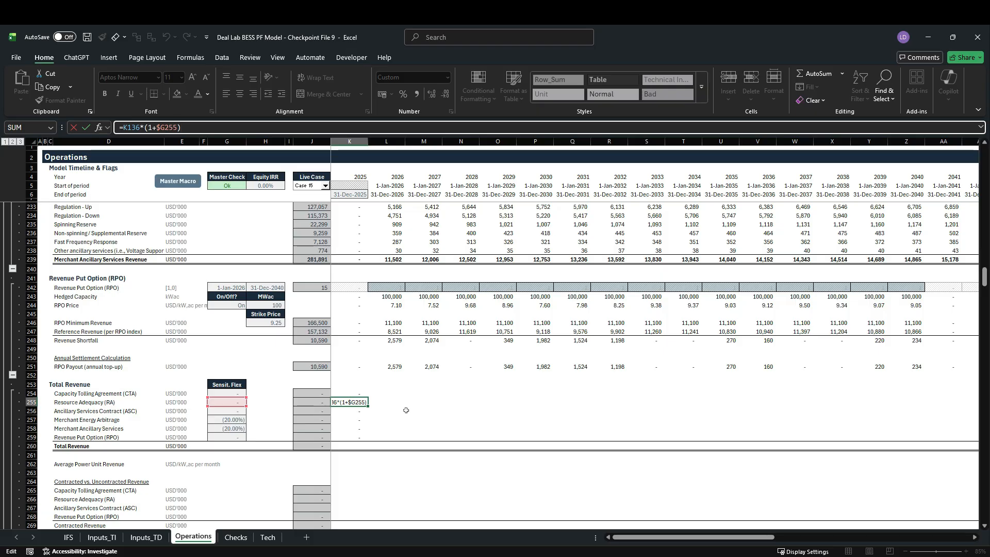
scroll(406, 410, "up", 5)
scroll(406, 412, "down", 6)
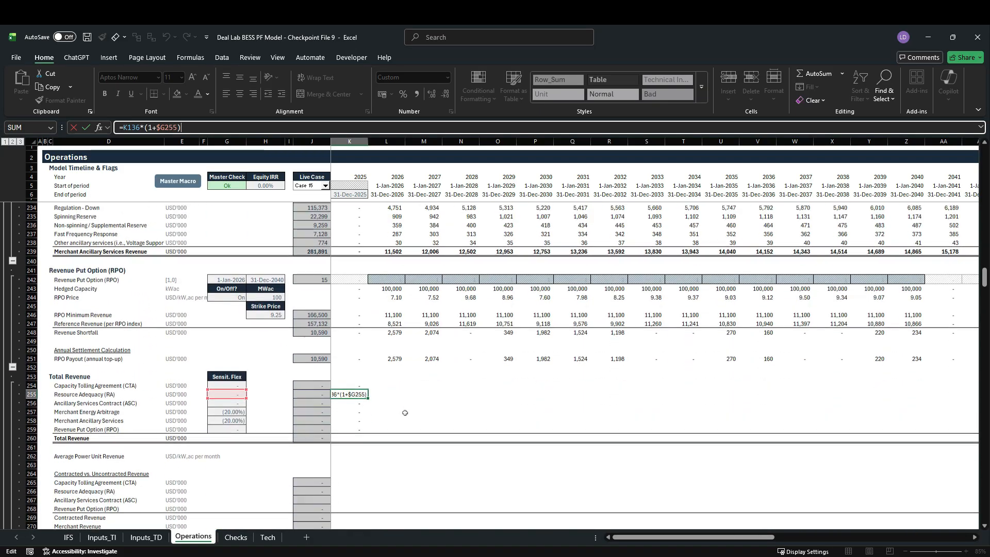
scroll(404, 413, "up", 1)
scroll(271, 427, "up", 11)
scroll(271, 427, "up", 20)
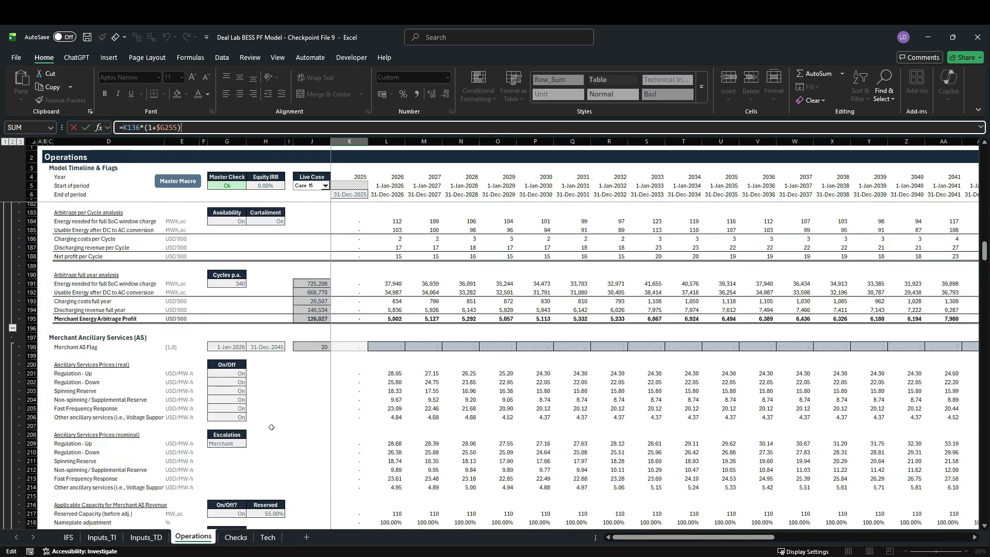
scroll(271, 432, "up", 1)
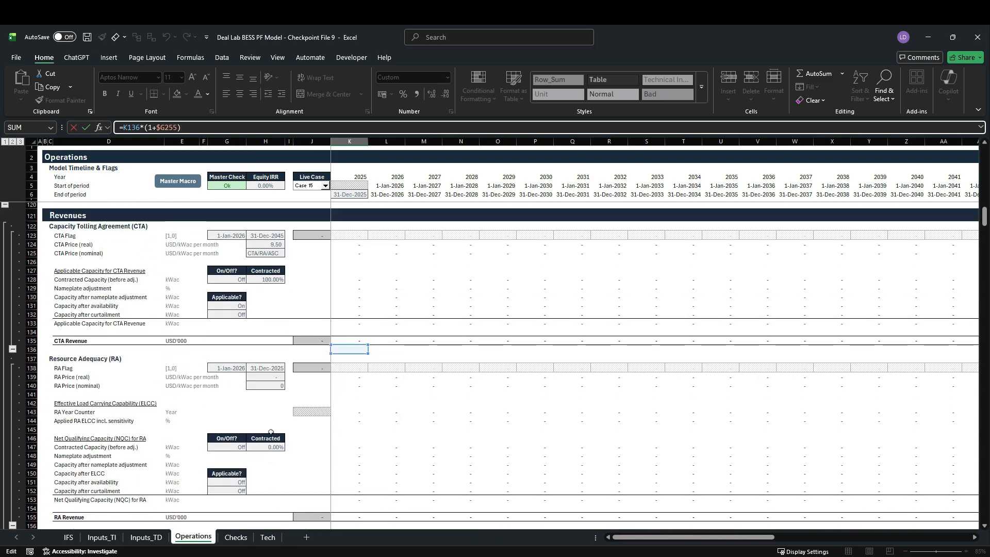
scroll(272, 432, "down", 1)
left_click_drag(345, 333, 345, 494)
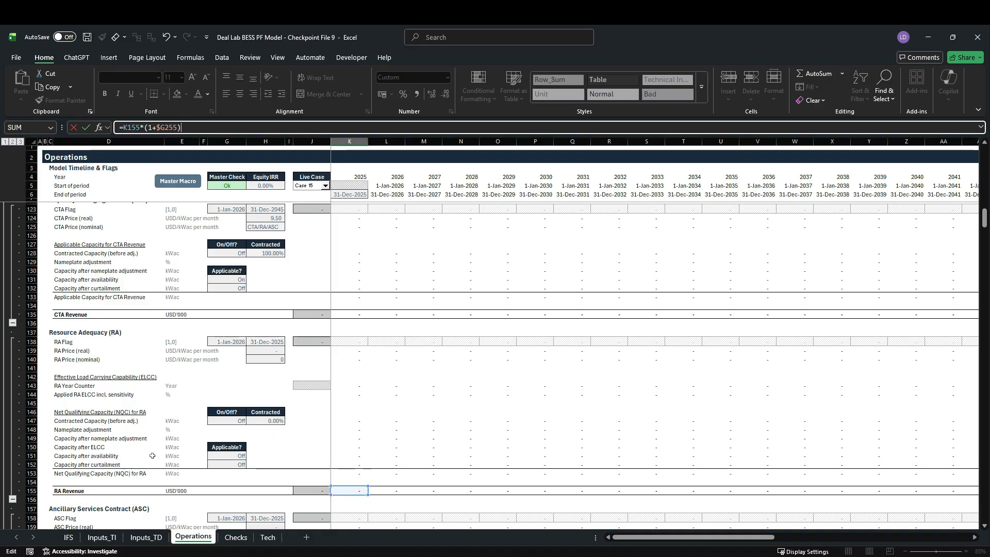
key("ctrl+Return")
scroll(152, 456, "down", 2)
key("F2")
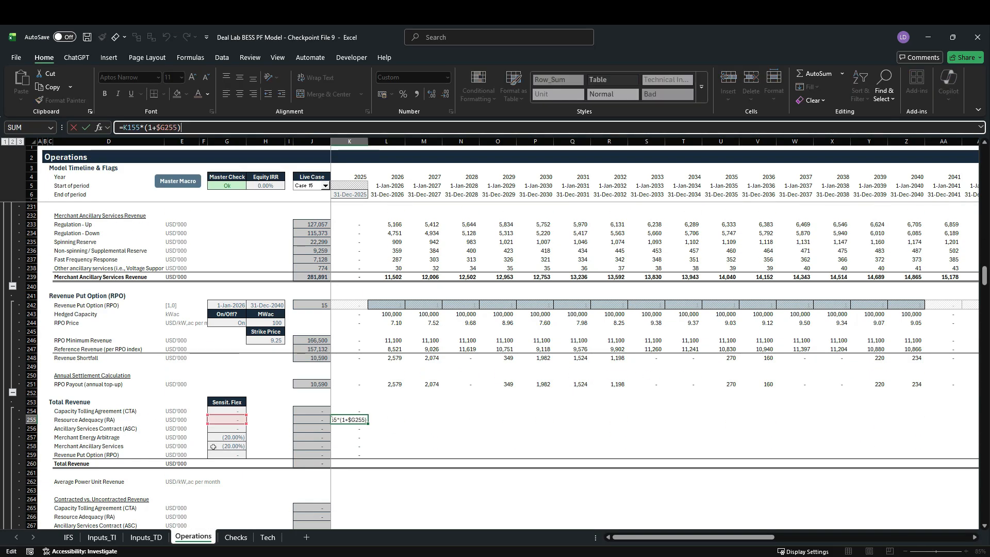
key("Return")
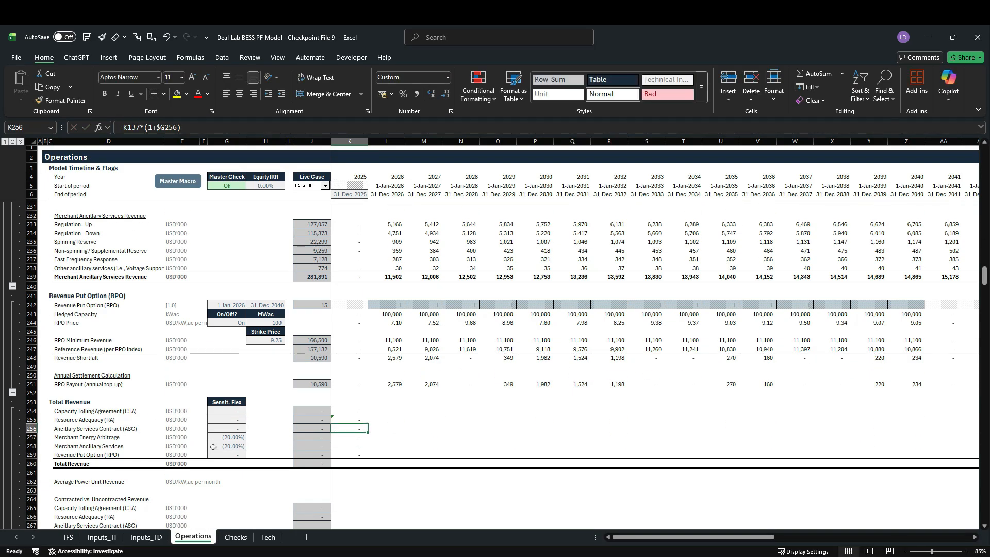
Relink the 2025 Ancillary Services Contract cell K256 to the ASC Revenue in K170, giving =K170*(1+$G256).
key("F2")
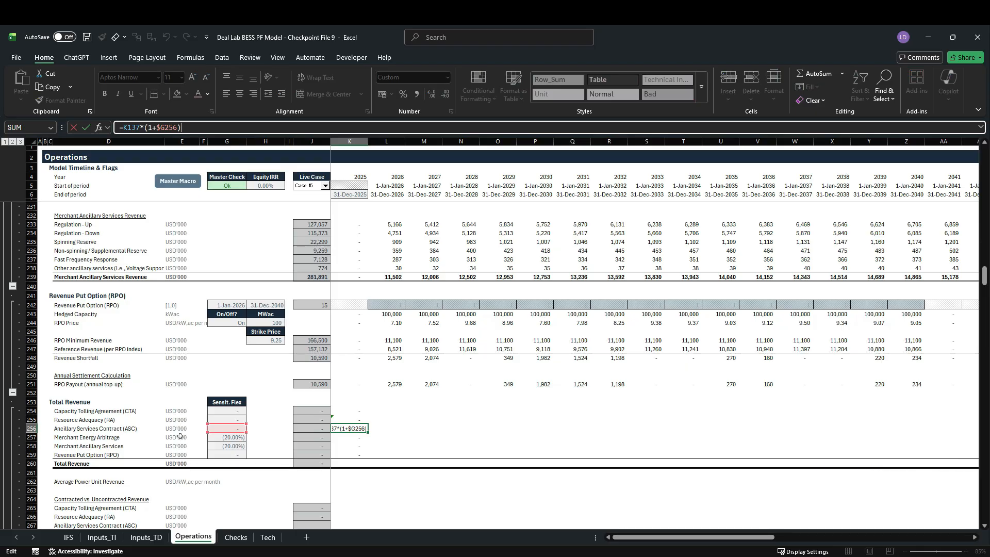
scroll(180, 436, "up", 2)
scroll(180, 436, "up", 20)
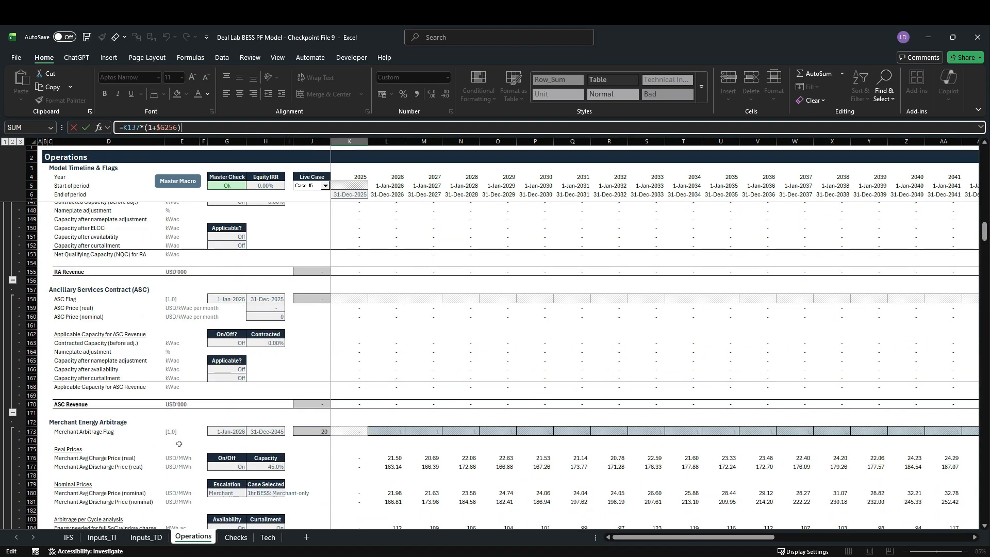
scroll(179, 444, "up", 4)
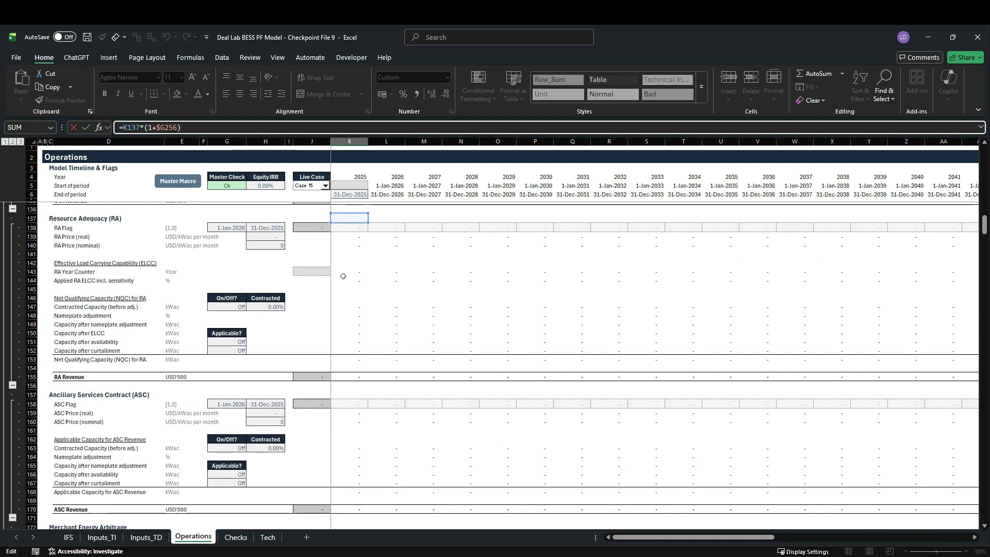
left_click_drag(347, 225, 335, 487)
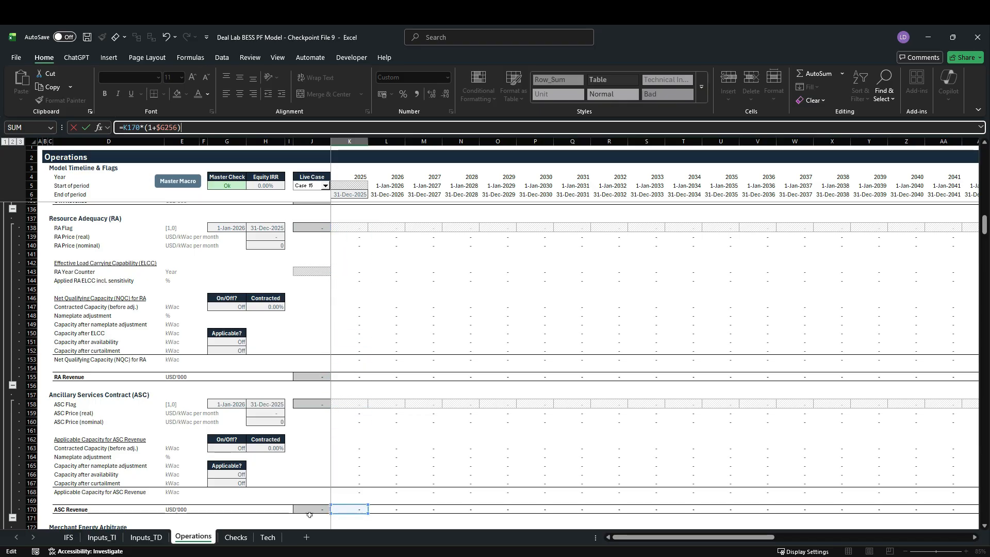
scroll(174, 456, "down", 3)
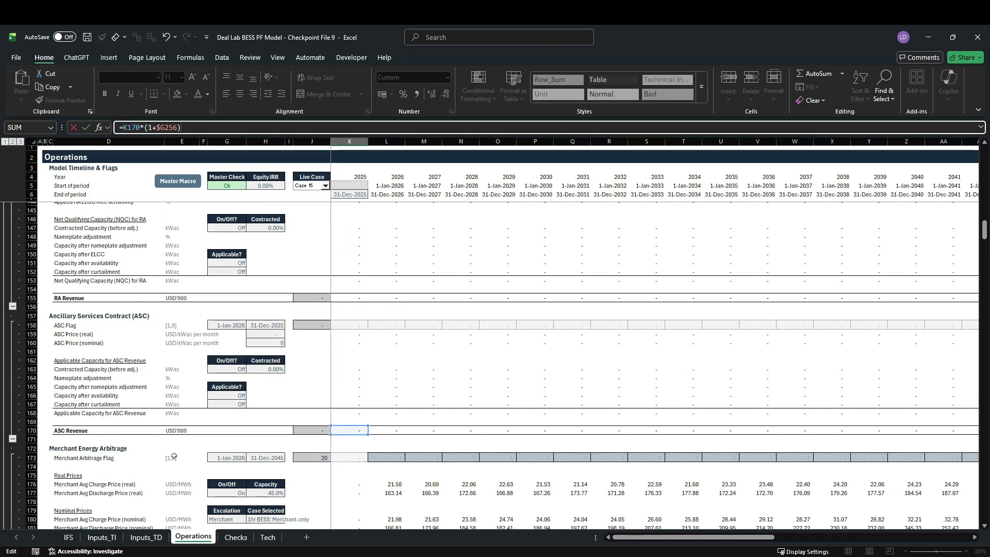
key("Escape")
scroll(174, 456, "down", 20)
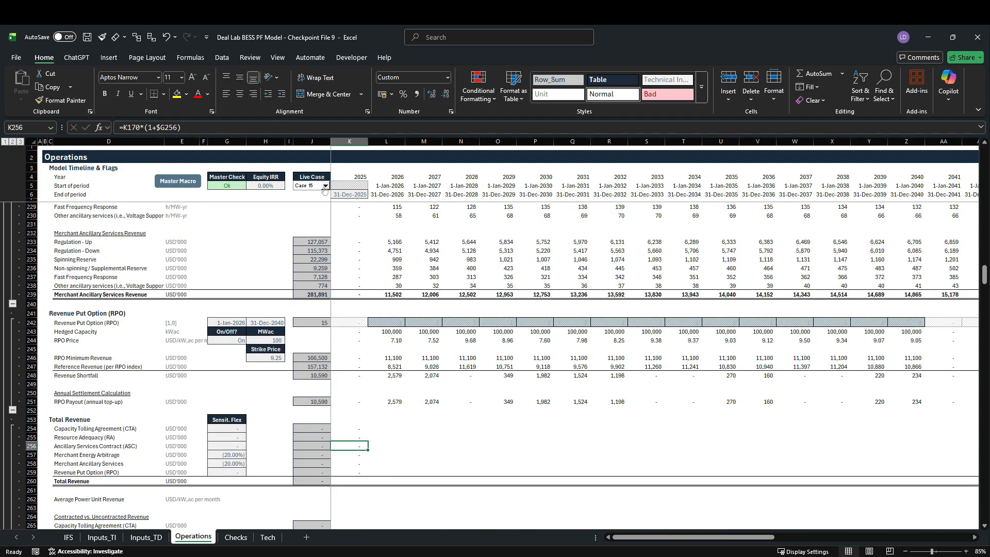
Point the 2025 Merchant Energy Arbitrage cell K257 at the arbitrage profit in K195, so it reads =K195*(1+$G257).
left_click(363, 458)
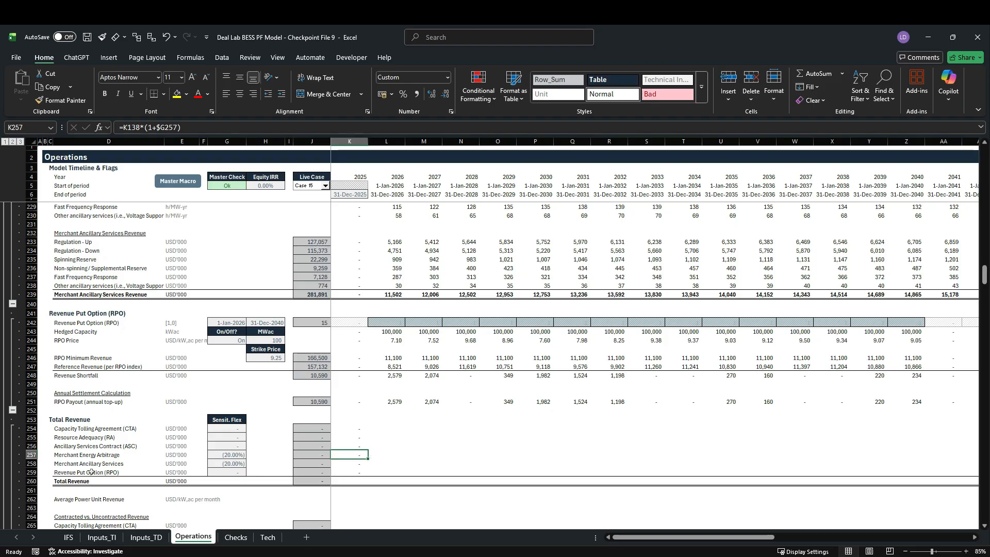
key("F2")
scroll(226, 326, "up", 5)
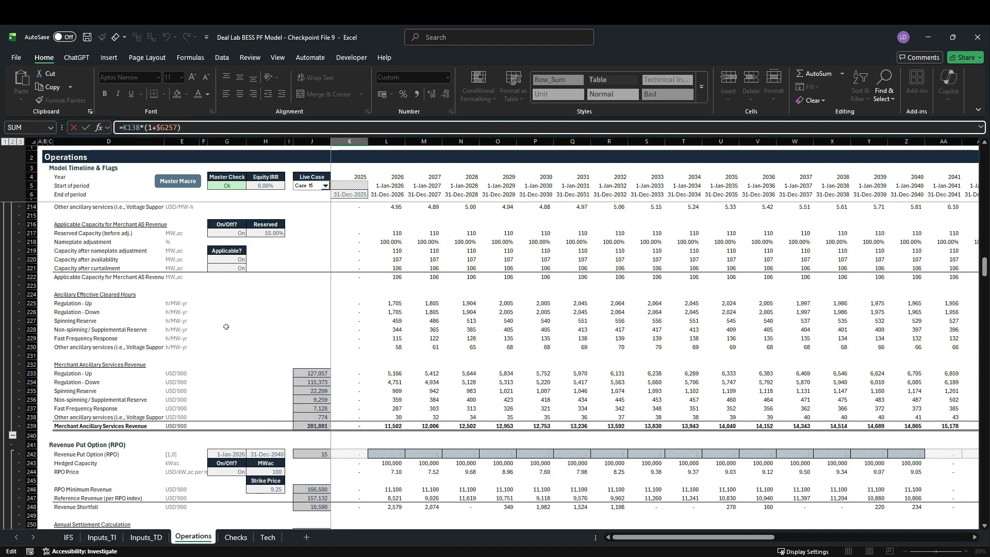
scroll(226, 326, "up", 18)
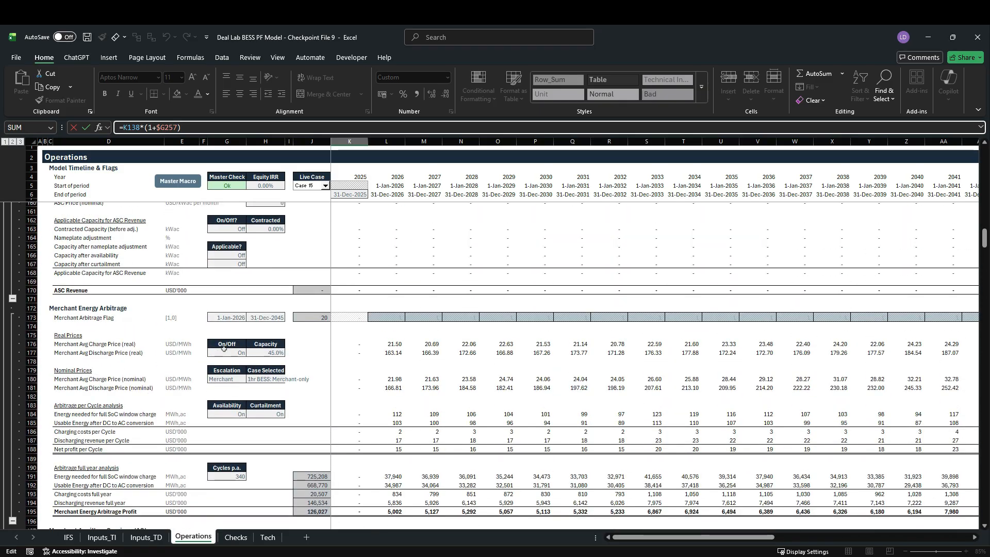
scroll(224, 349, "down", 3)
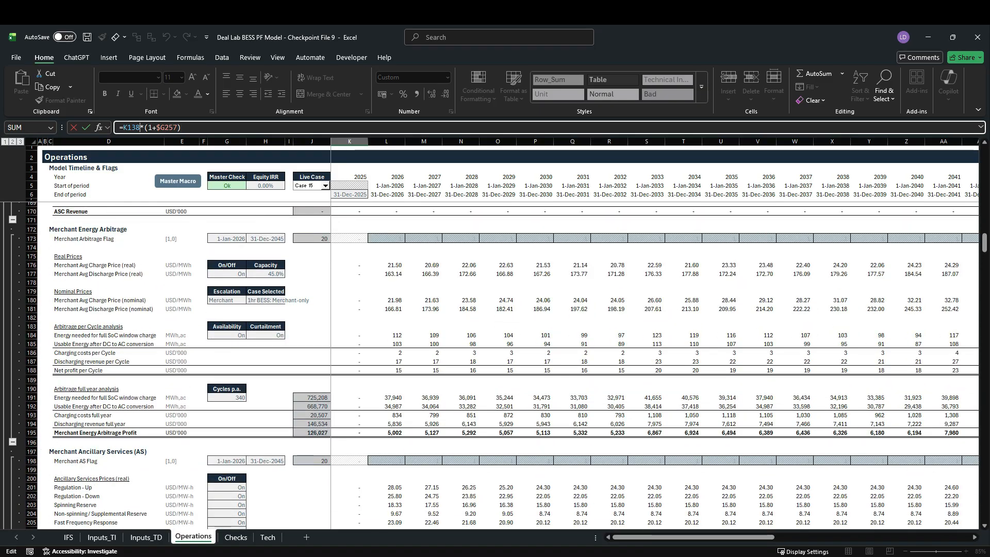
key("BackSpace")
key("BackSpace")
type("9")
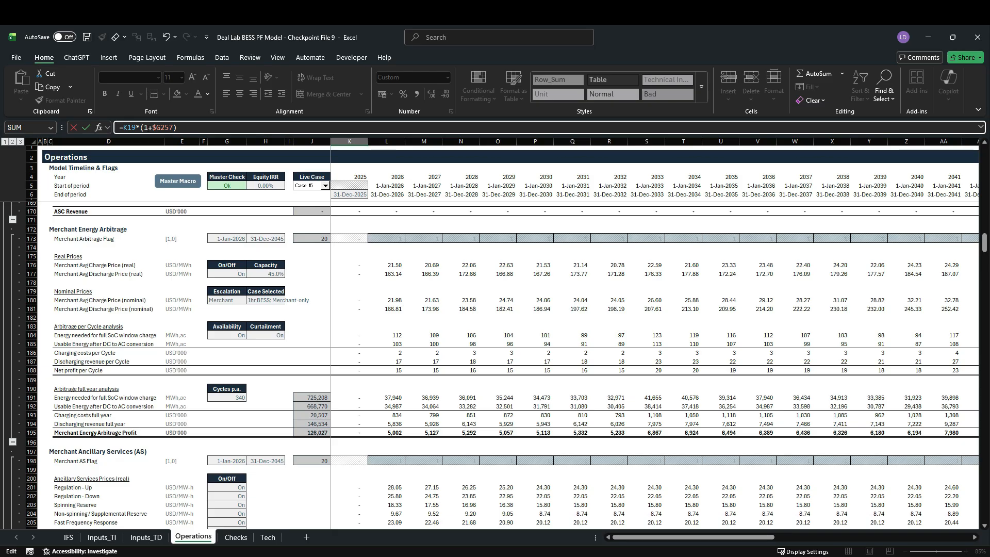
type("5")
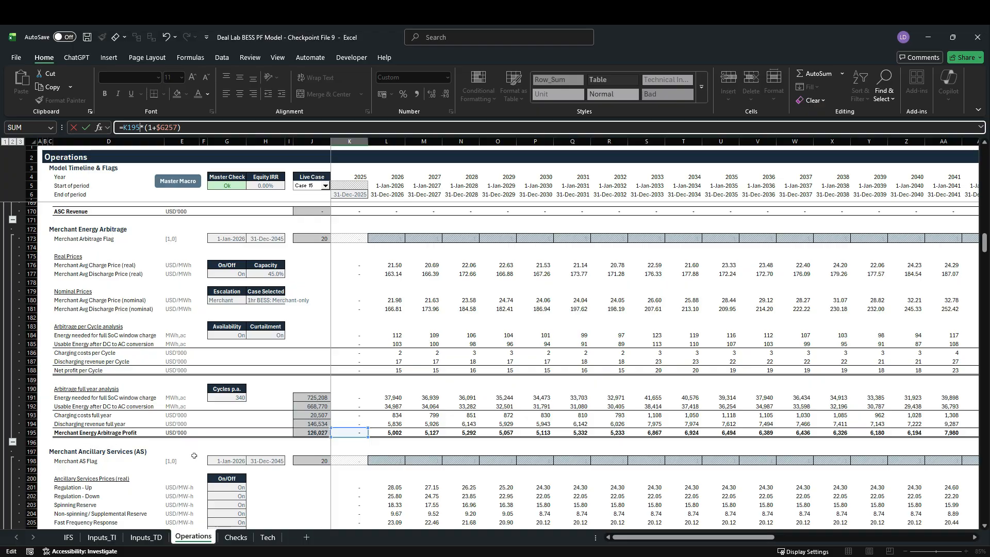
key("Escape")
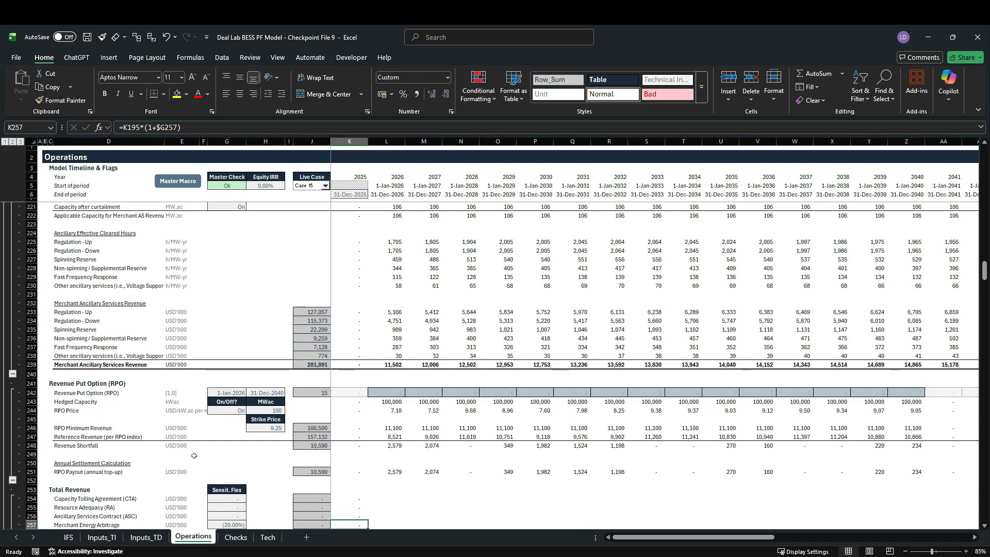
scroll(194, 456, "down", 5)
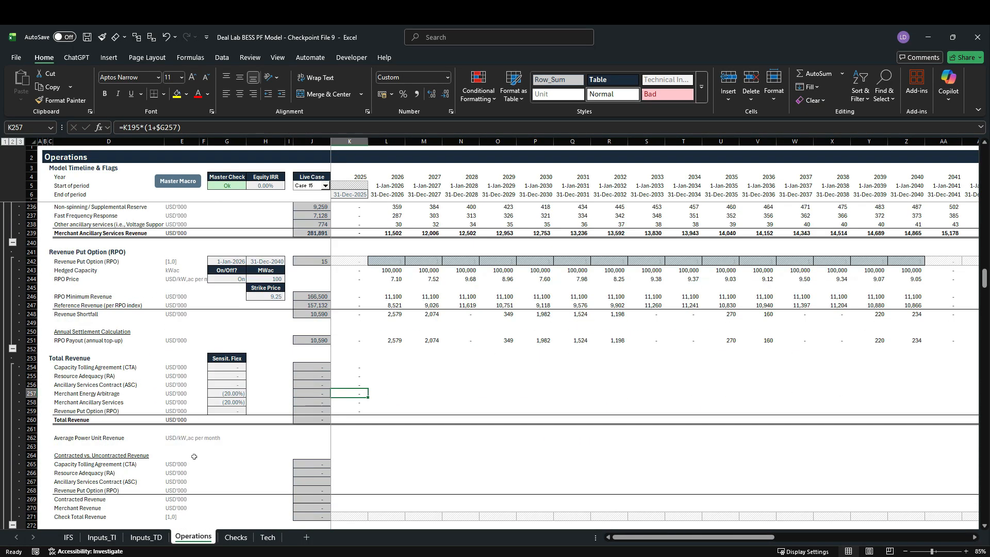
Change the 2025 Merchant Ancillary Services cell K258 to reference the merchant ancillary revenue in K239, giving =K239*(1+$G258).
key("Down")
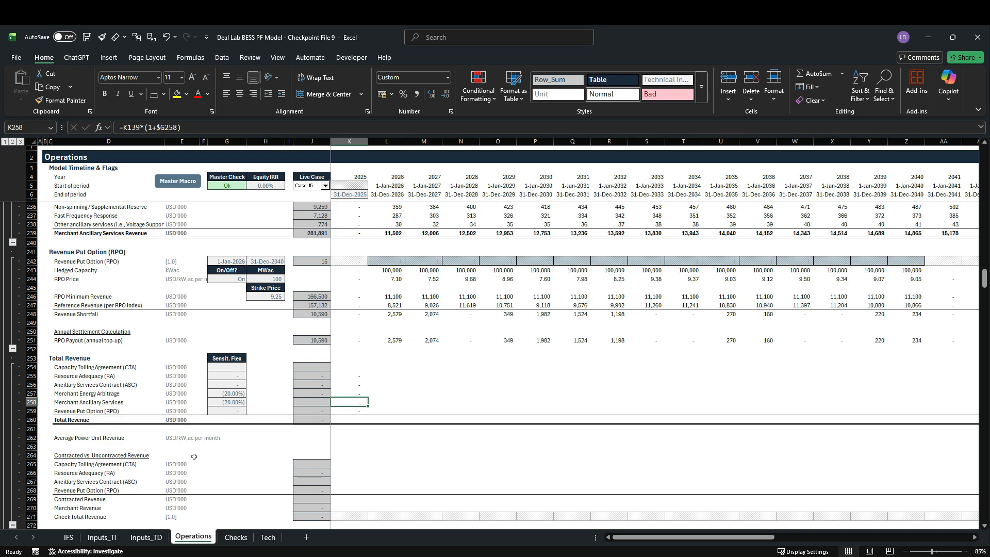
key("F2")
scroll(192, 462, "up", 6)
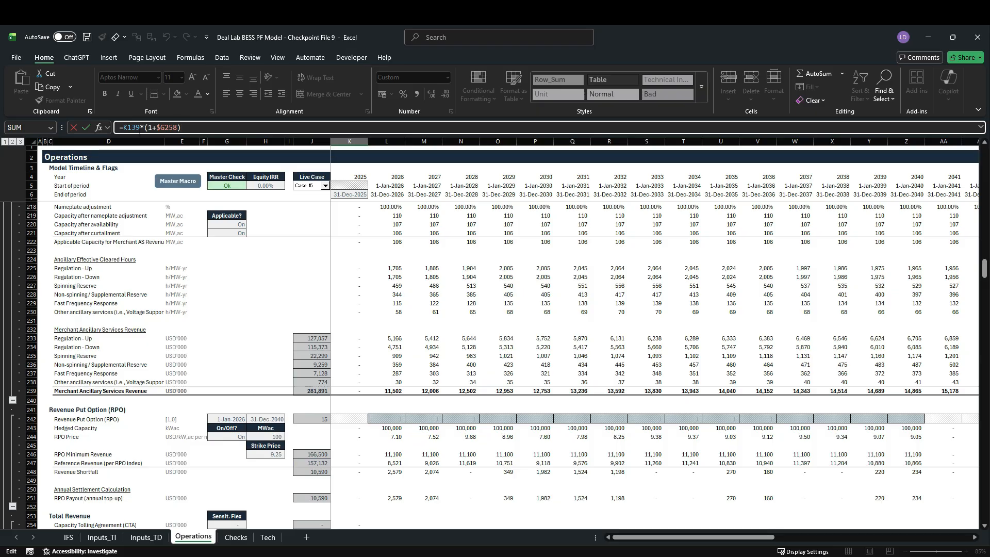
left_click(135, 128)
key("BackSpace")
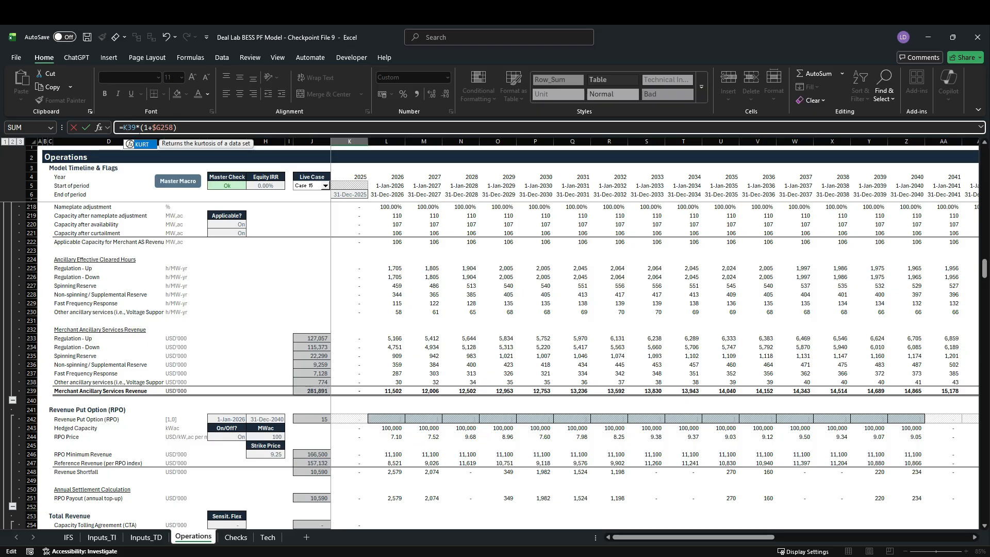
type("2")
scroll(196, 261, "down", 1)
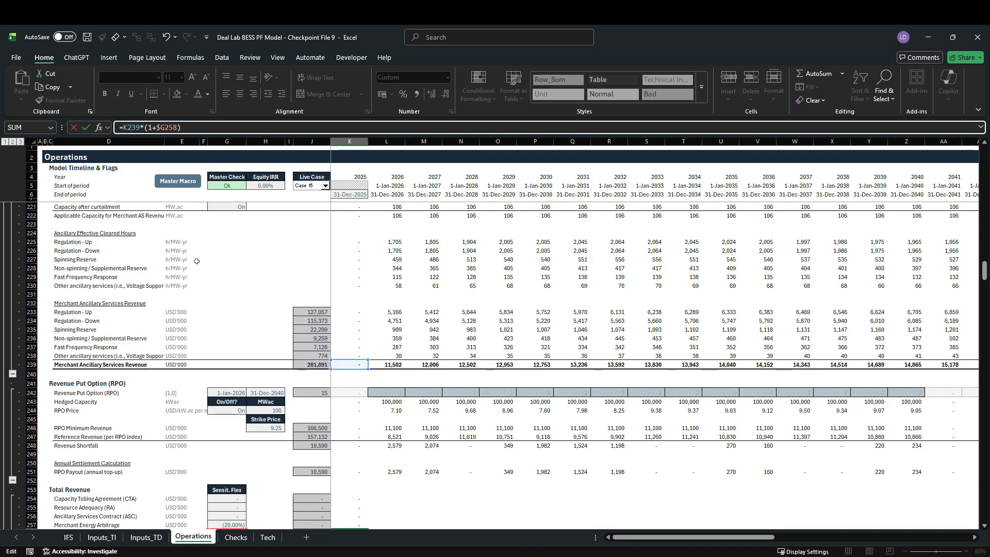
key("ctrl+Return")
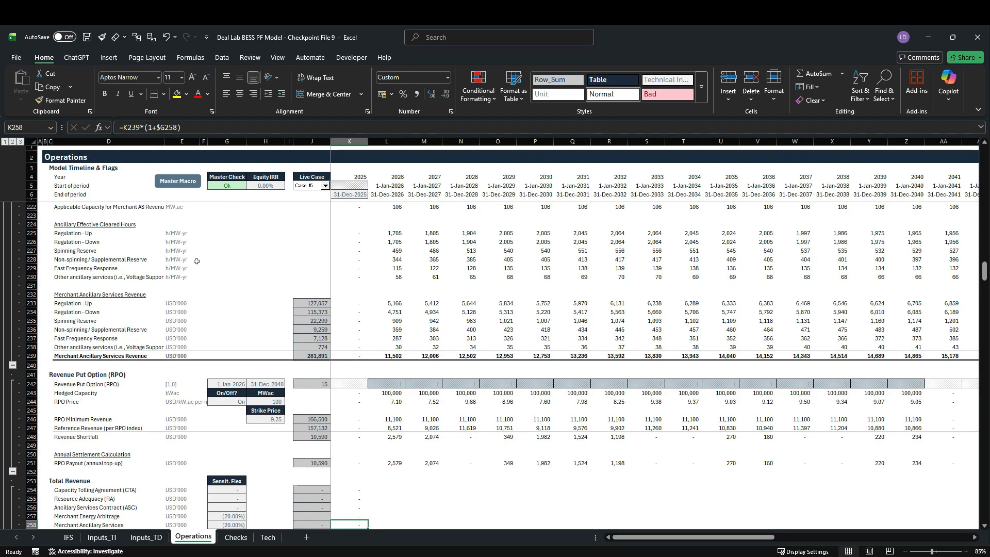
scroll(197, 261, "down", 4)
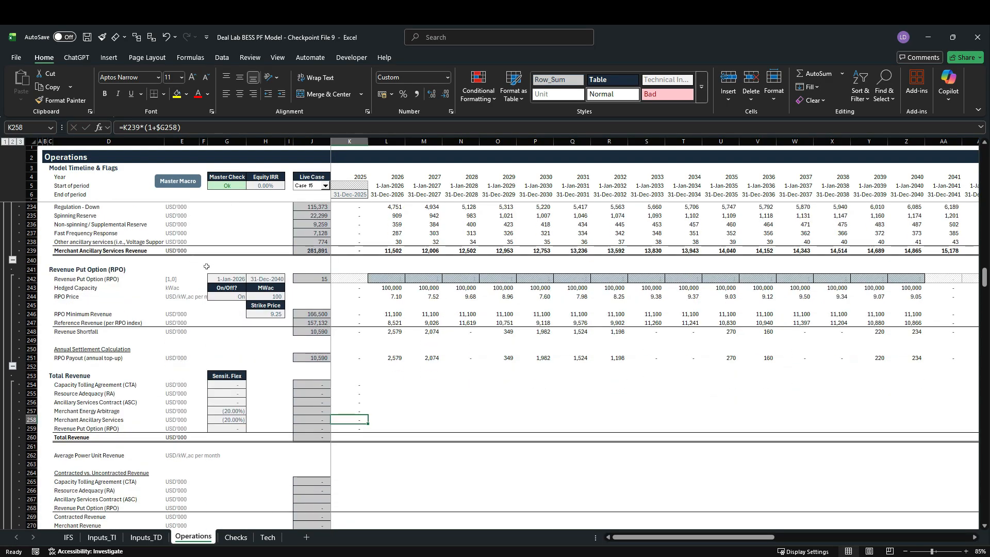
Relink the 2025 Revenue Put Option cell K259 to the RPO Payout in K251, so it reads =K251*(1+$G259).
key("Down")
key("F2")
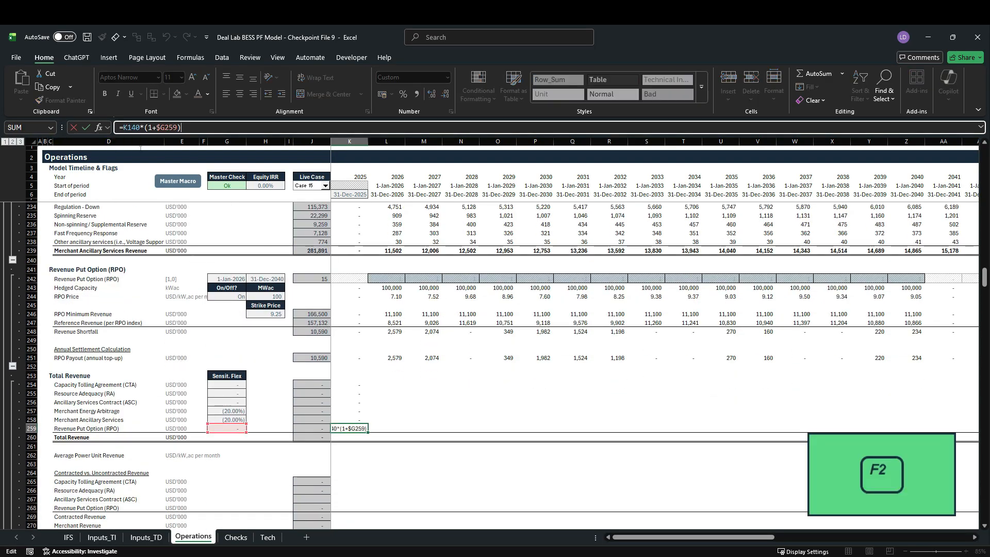
left_click_drag(140, 127, 127, 128)
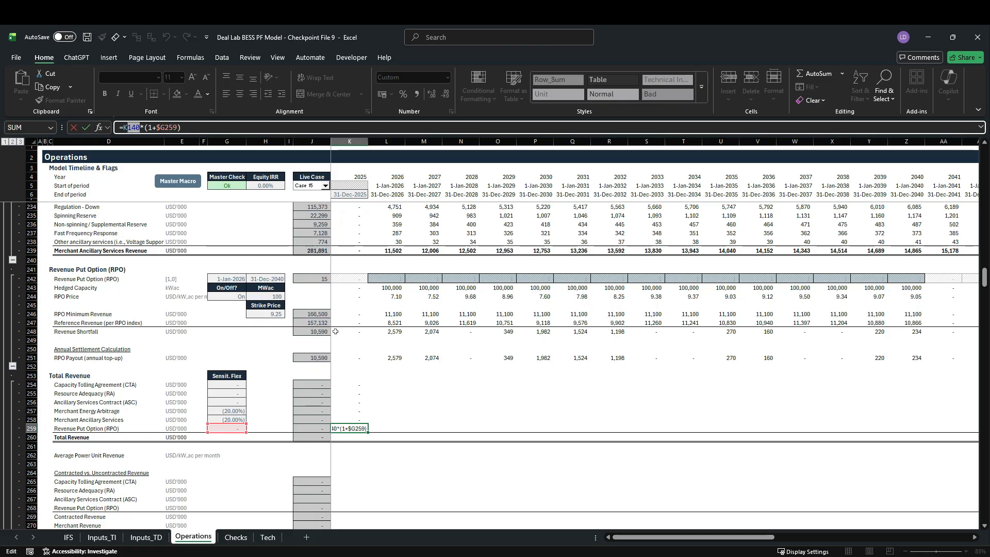
scroll(336, 332, "up", 2)
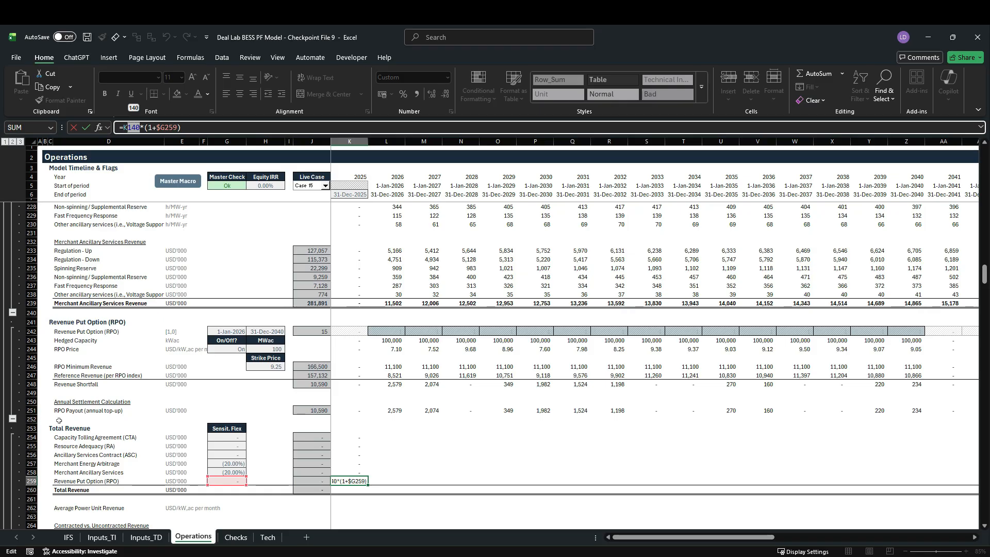
key("BackSpace")
type("251")
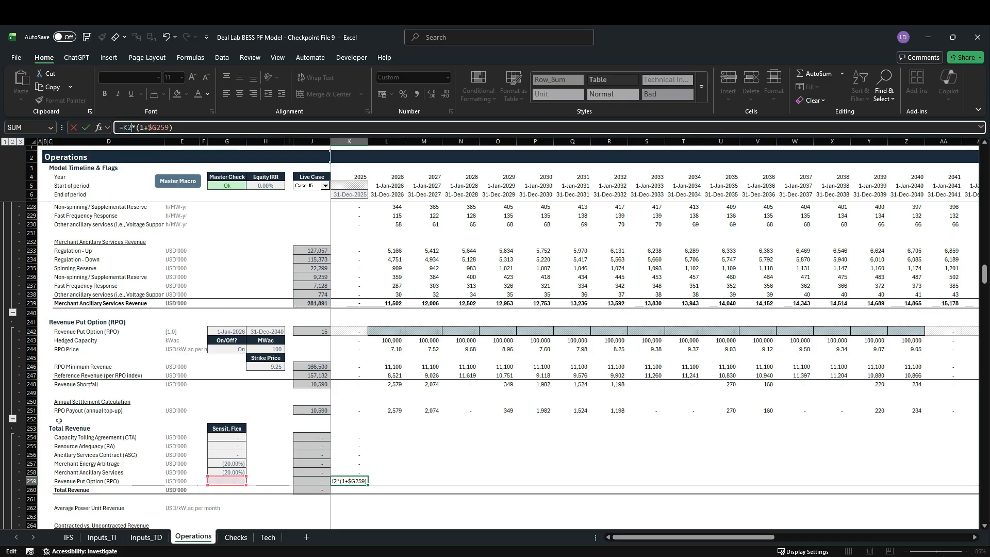
key("ctrl+Return")
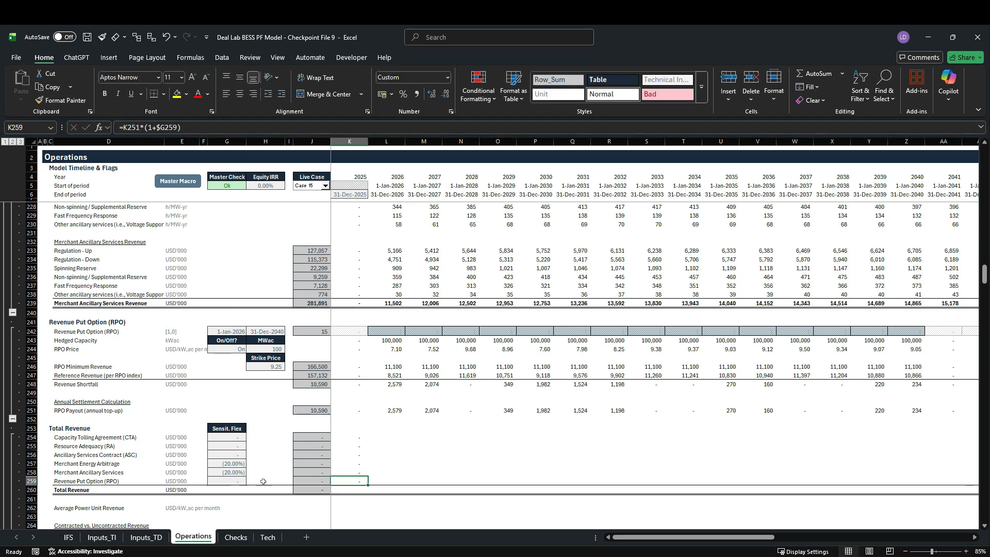
Sum the 2025 revenue lines K254:K259 in the Total Revenue cell K260.
left_click(356, 495)
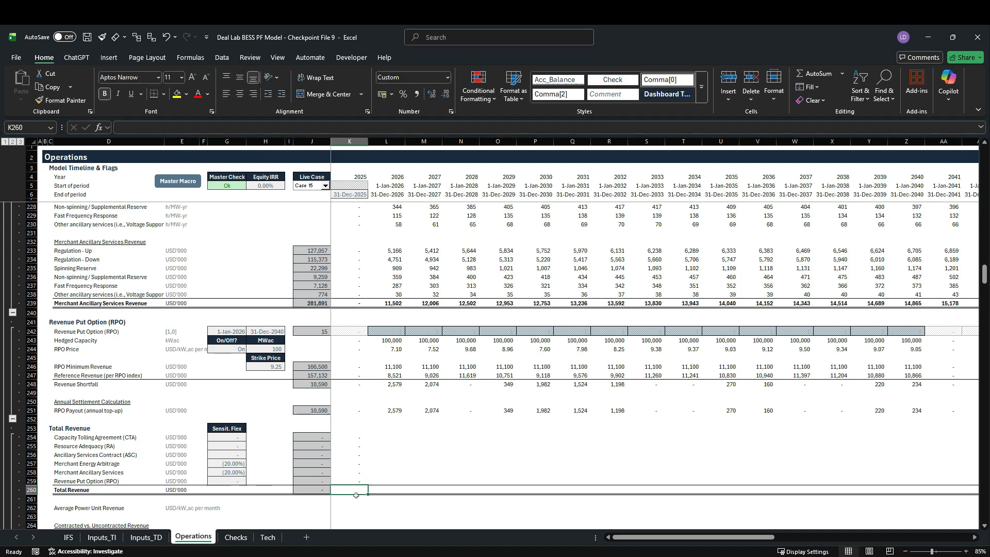
key("shift+alt+equal")
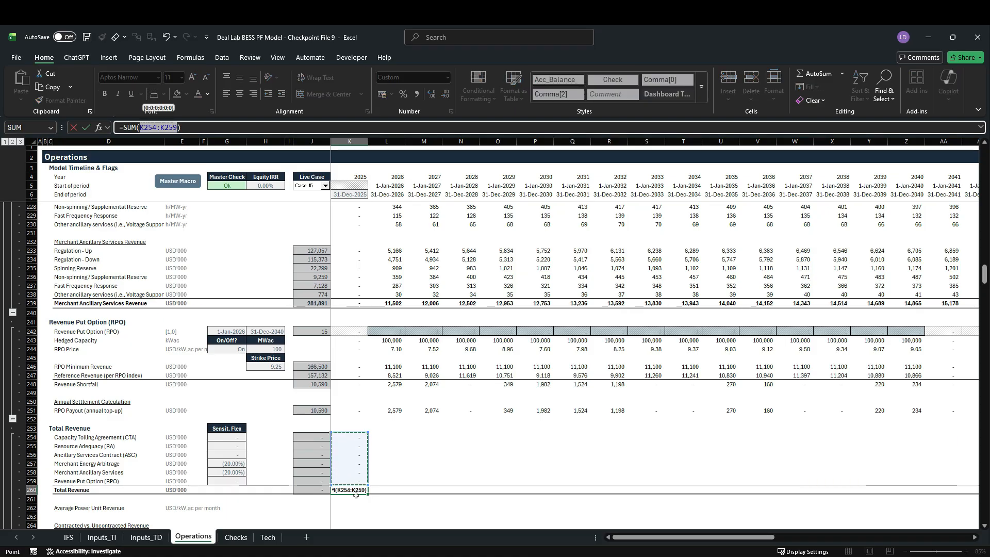
key("ctrl+Return")
Fill the 2025 Total Revenue section formulas in K254:K260 across the whole timeline to 2060.
key("Up")
key("Up")
key("Up")
key("Up")
key("Up")
key("Up")
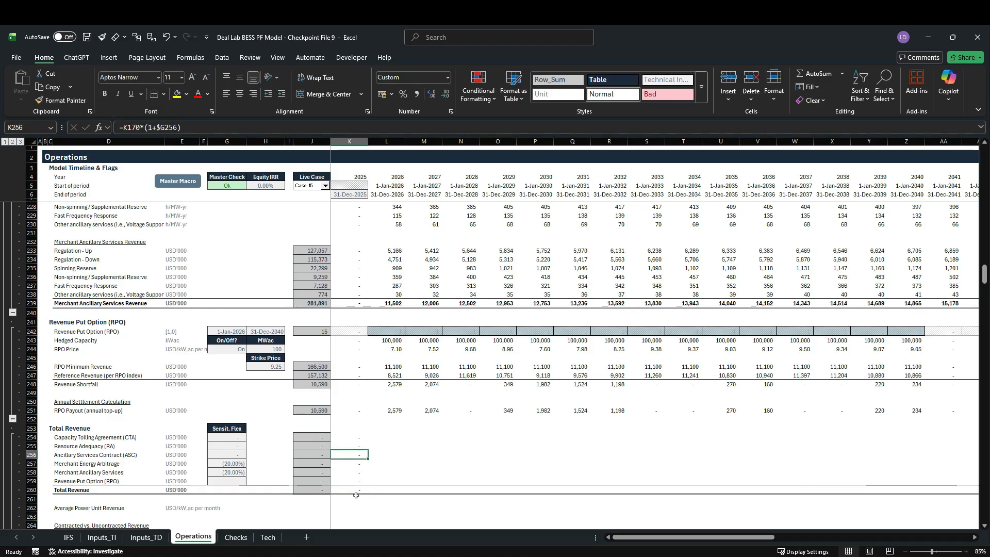
key("shift+Down")
key("shift+Down")
key("shift+Down")
key("shift+Down")
key("shift+Down")
key("shift+Down")
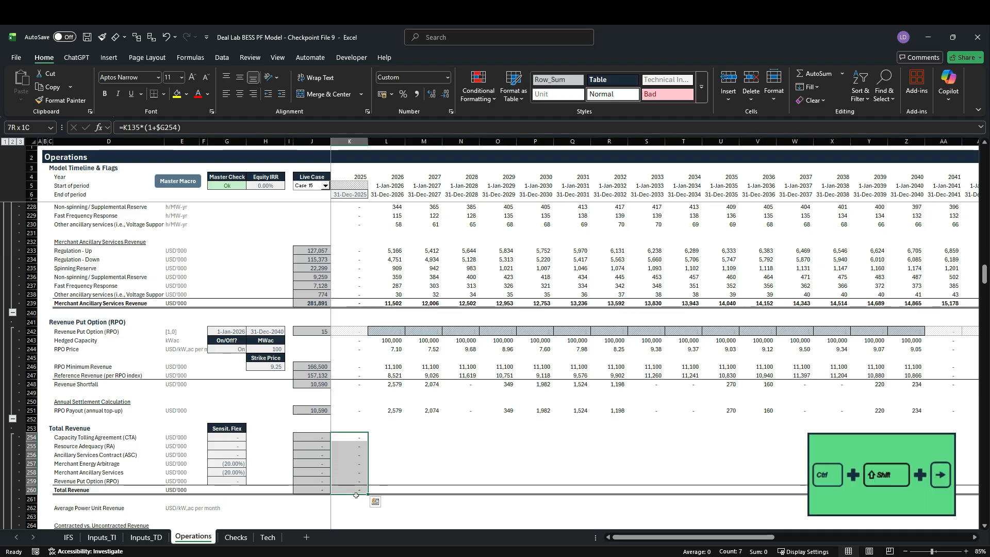
key("ctrl+shift+Right")
key("ctrl+r")
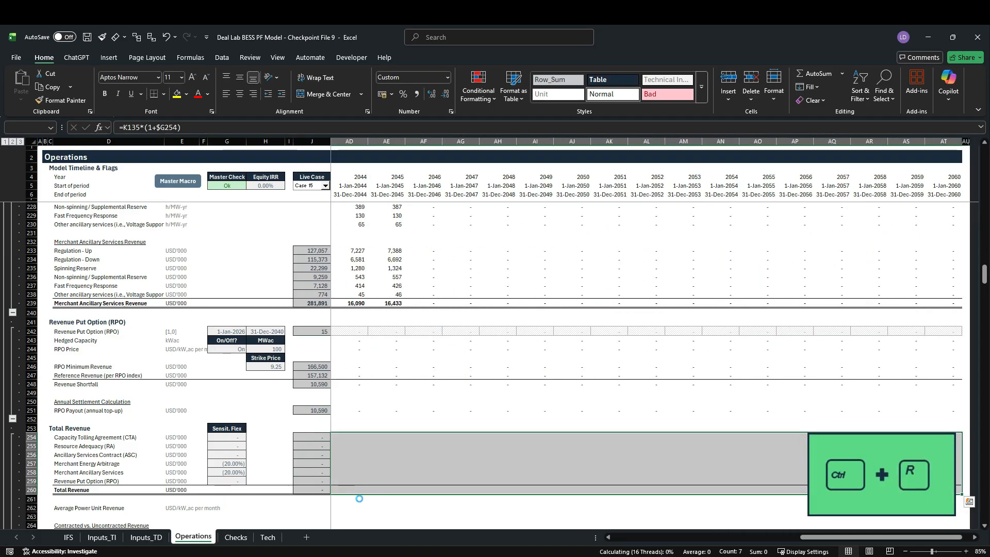
key("shift+BackSpace")
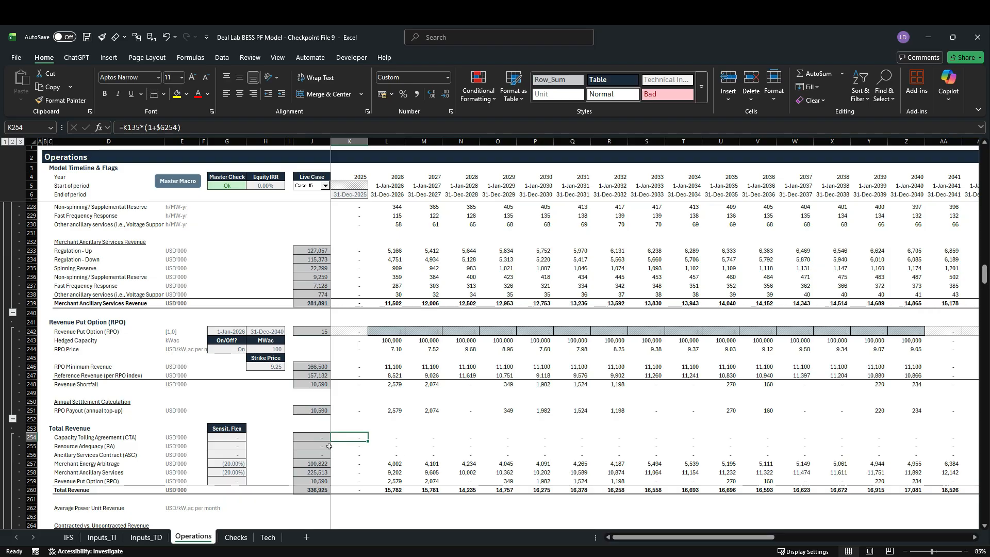
Review the Total Revenue row 260 and the Merchant Ancillary Services row 258 with its sensitivity flex in G258.
scroll(310, 454, "down", 1)
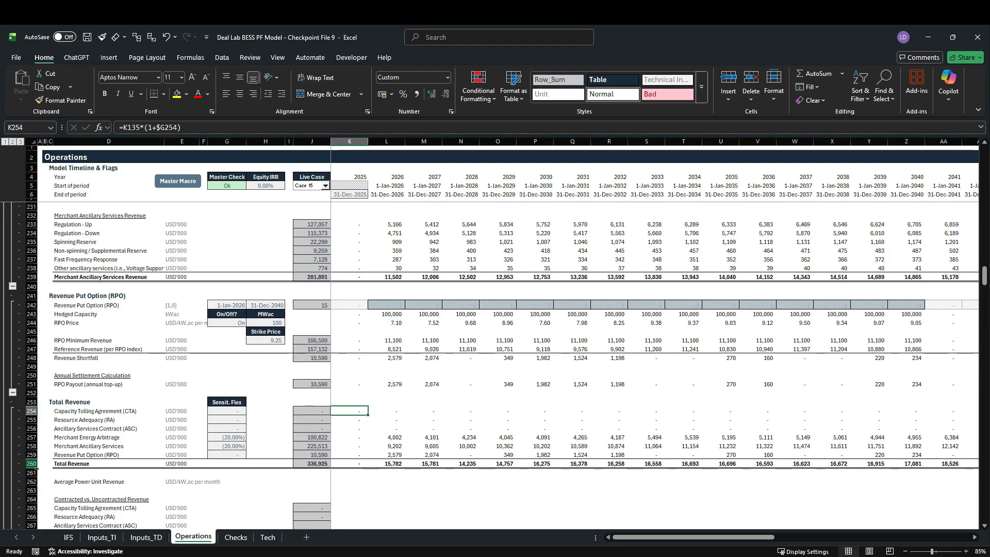
left_click(32, 463)
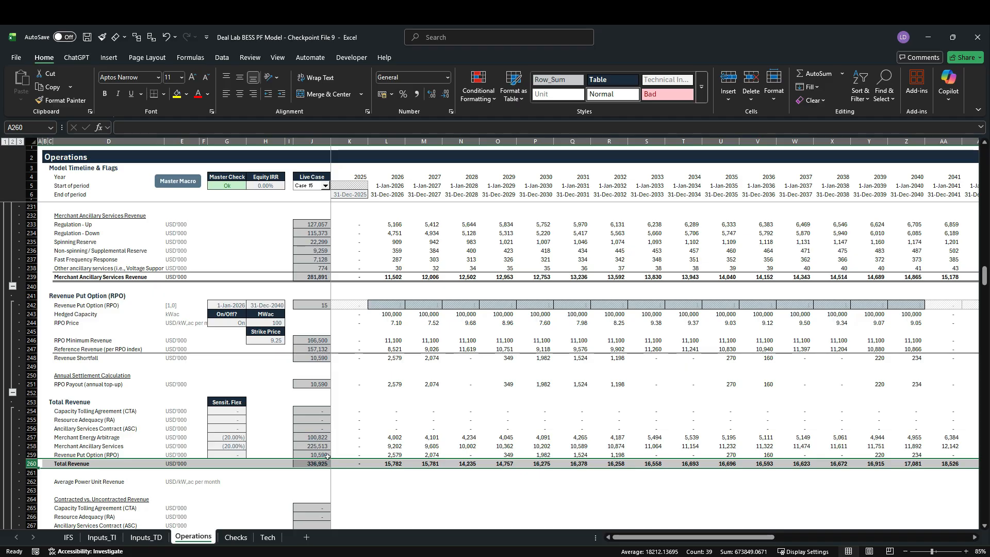
left_click(31, 446)
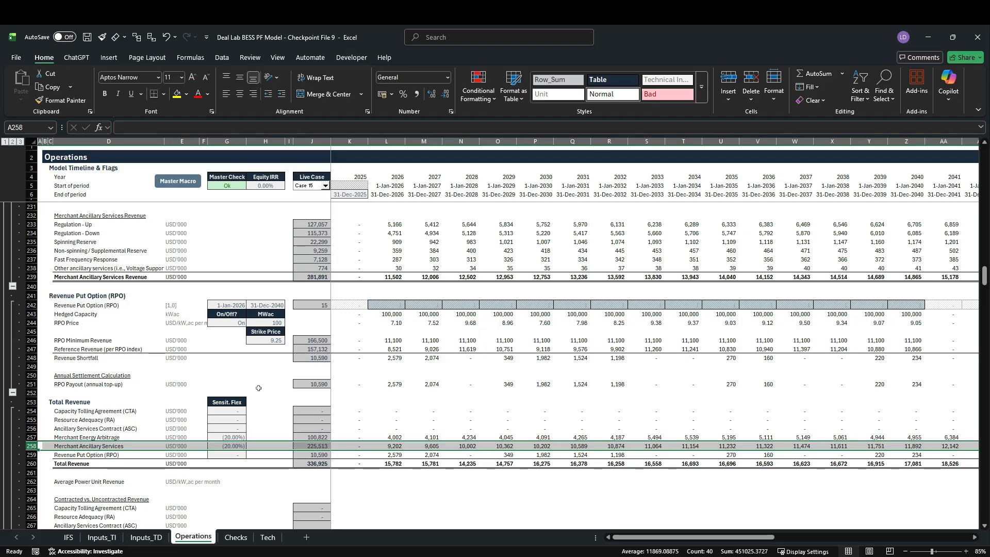
left_click(234, 446)
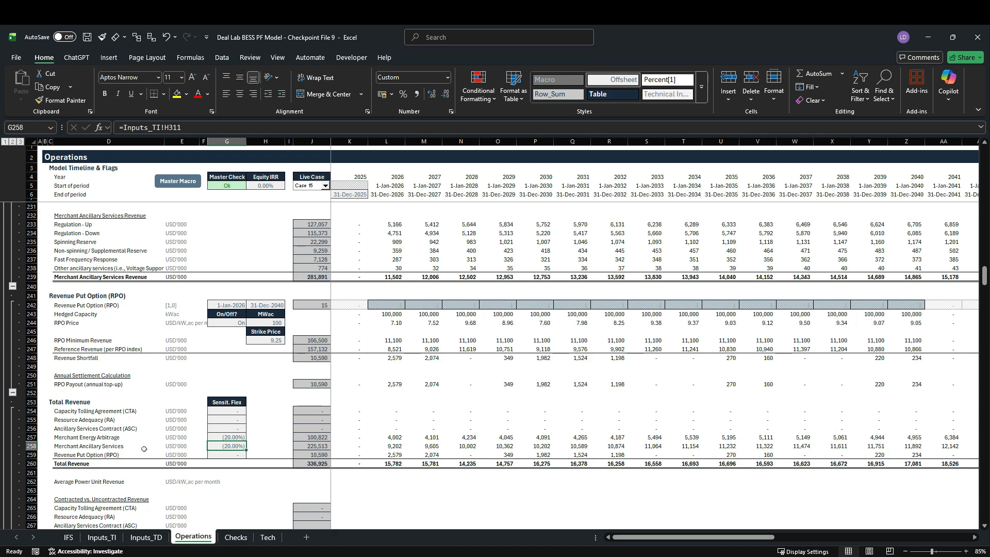
Trace the Merchant Ancillary Services flex to its source in H311 on Inputs_TI and examine that sensitivity row.
double_click(224, 448)
key("F2")
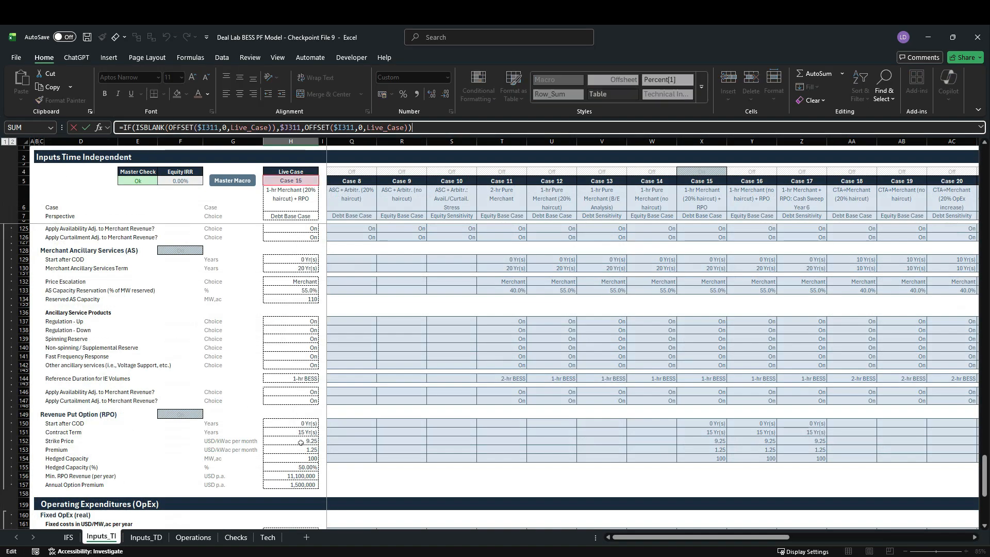
scroll(379, 428, "up", 9)
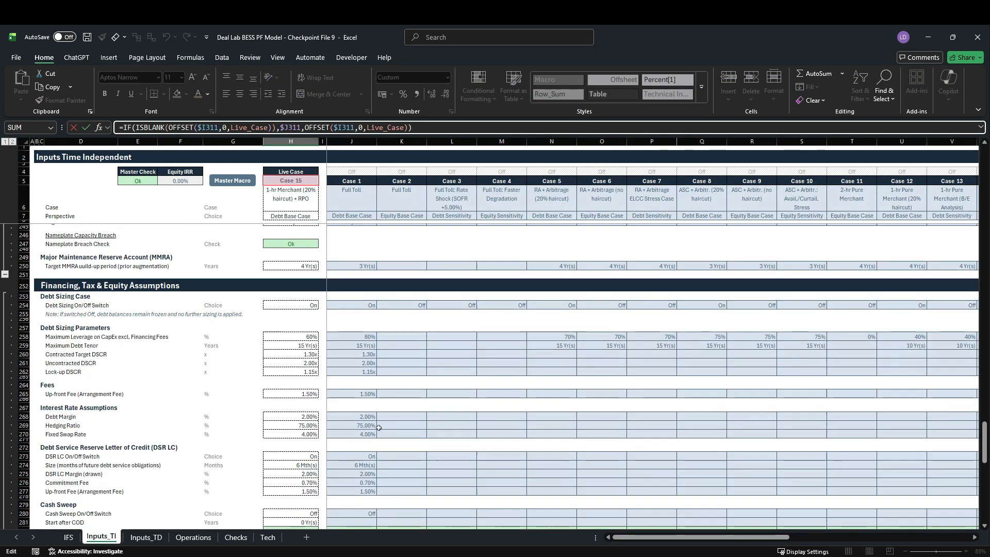
scroll(379, 427, "down", 15)
key("Escape")
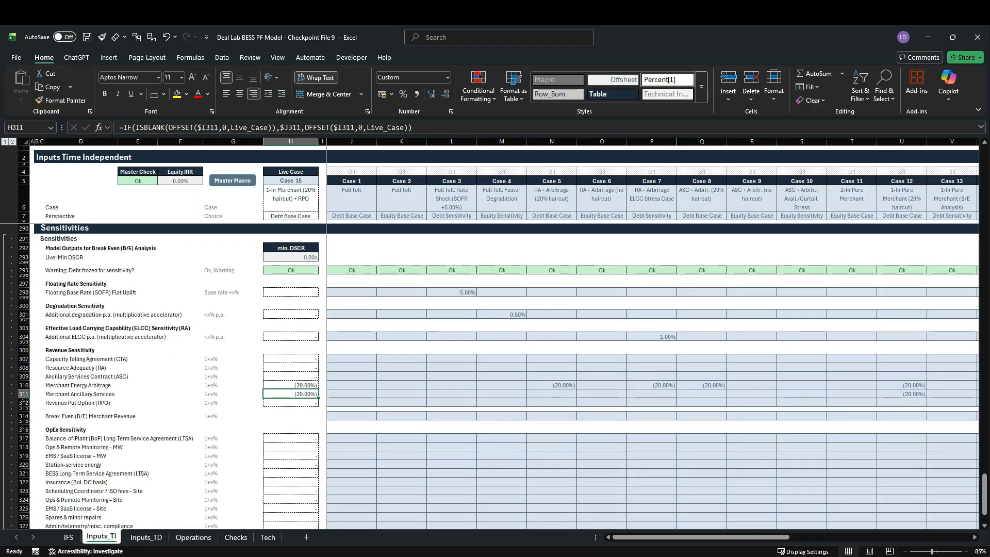
left_click(24, 394)
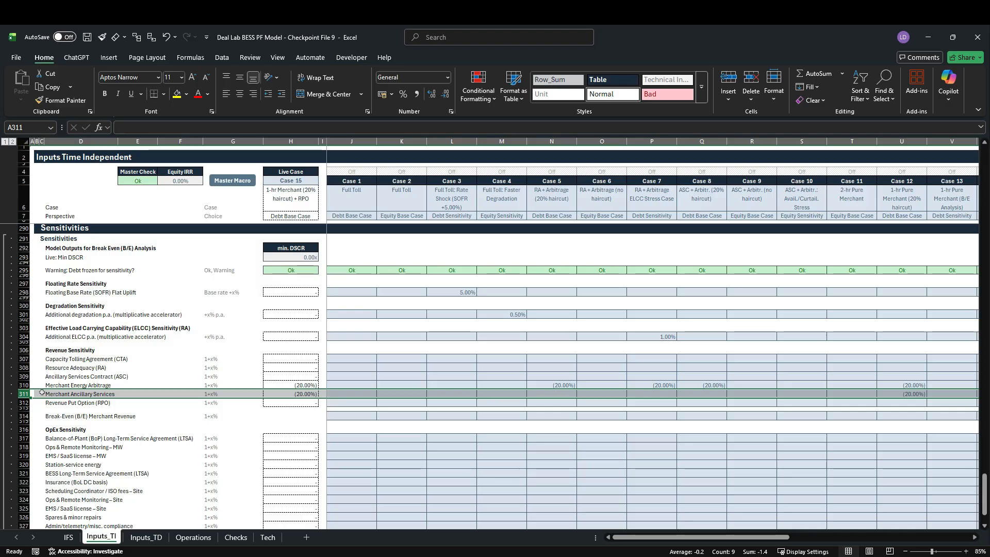
Compare the merchant revenue sensitivities of Case 15 and Case 16 in the Revenue Sensitivity block.
left_click(851, 406)
key("Right")
key("Right")
key("Right")
key("Right")
key("Right")
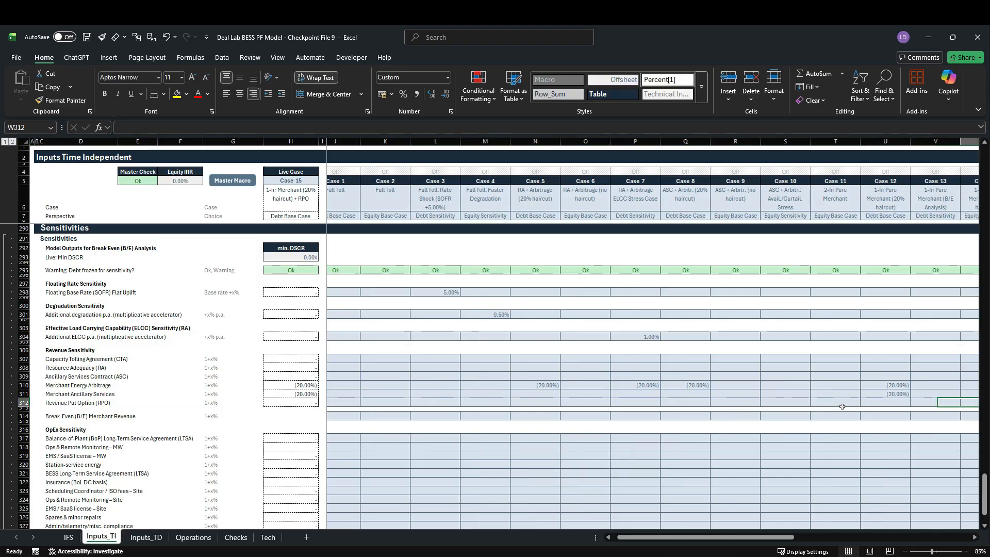
key("Right")
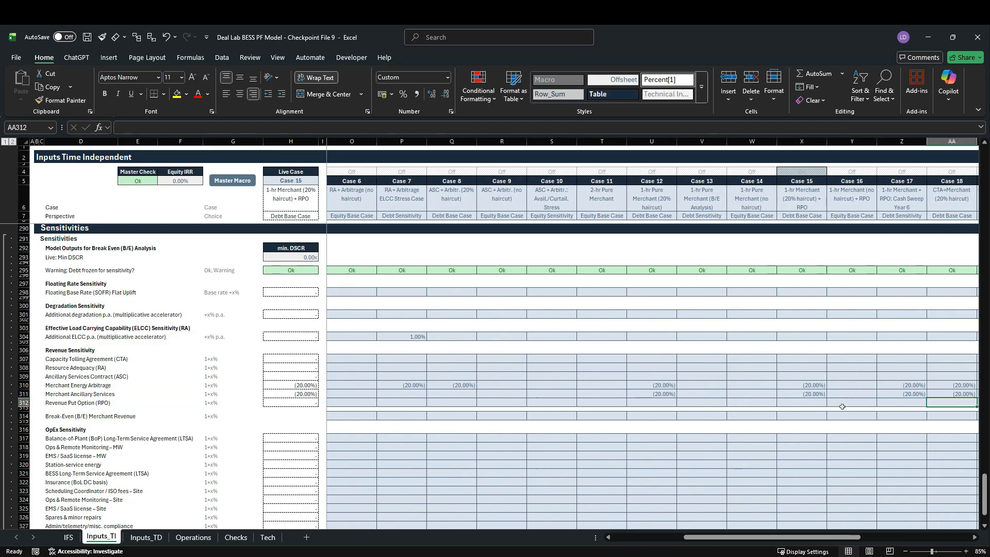
left_click(808, 144)
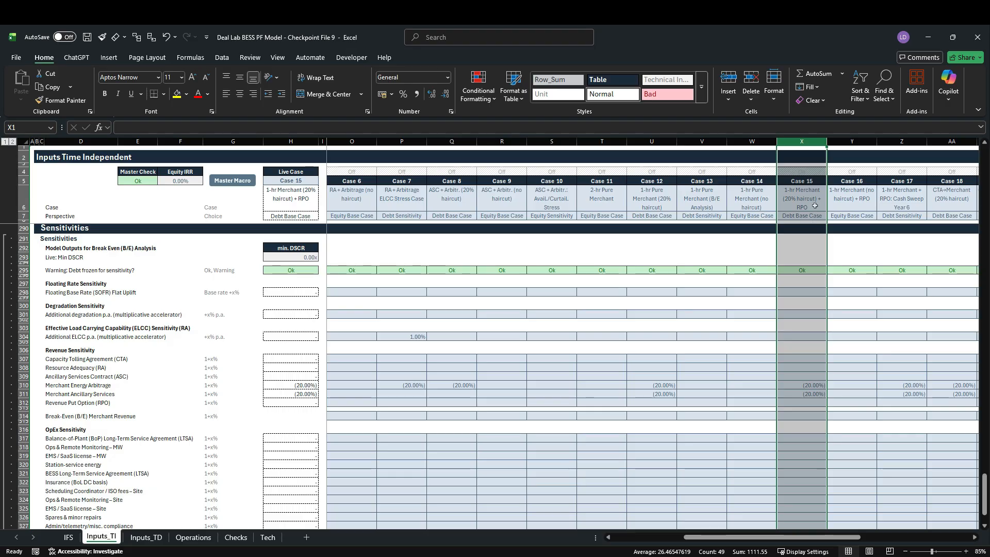
left_click(859, 144)
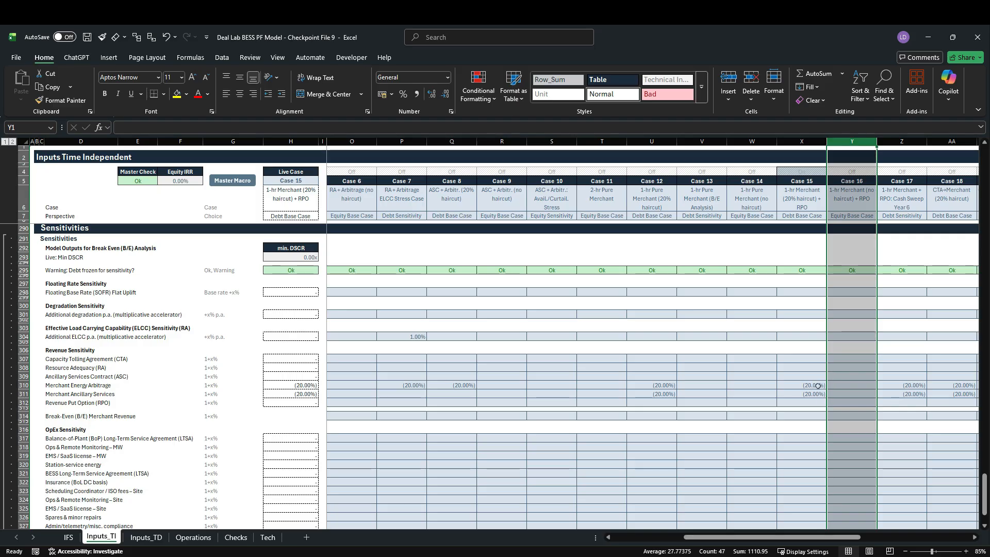
left_click(813, 146)
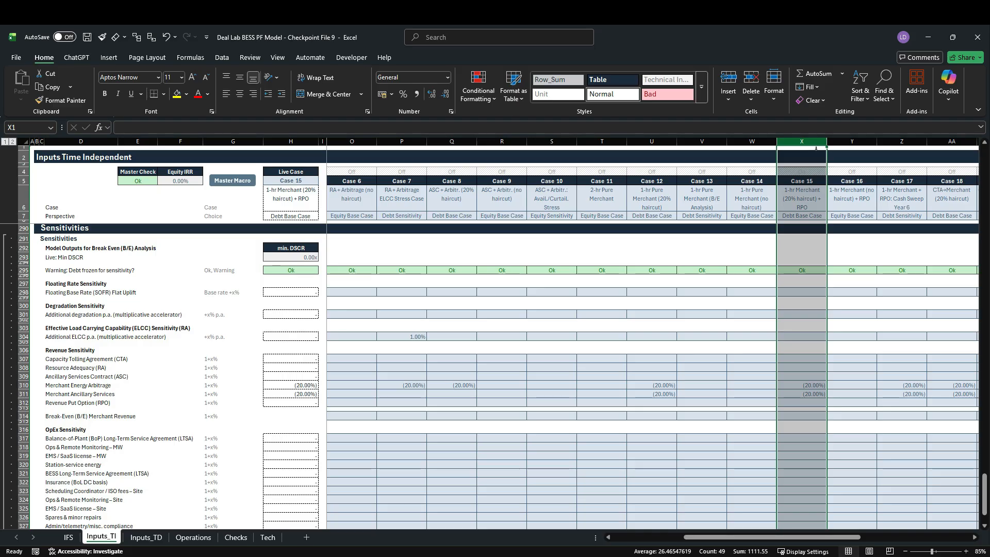
left_click(856, 148)
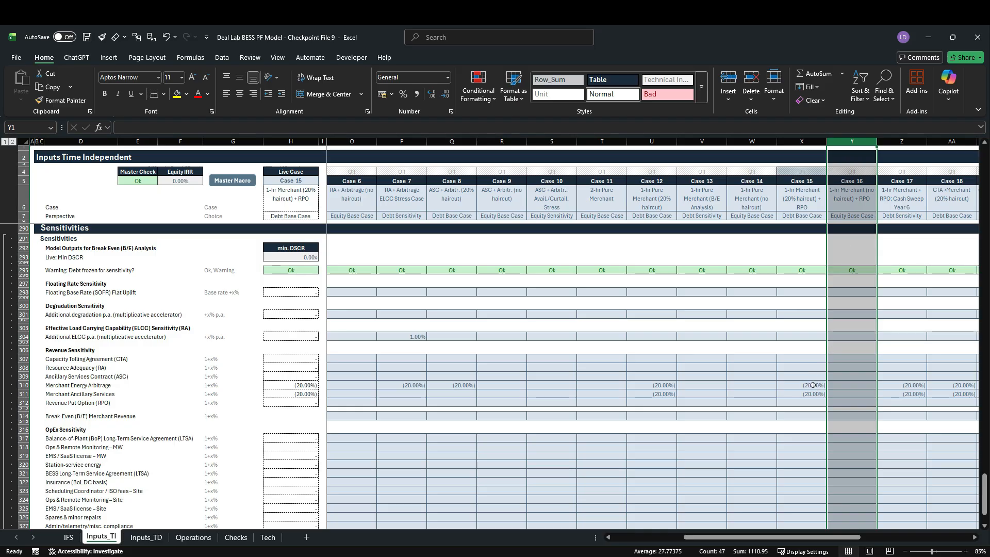
On the Operations sheet, begin the 2025 Average Power Unit Revenue formula in K262 as an IFERROR on Total Revenue K260.
left_click(194, 537)
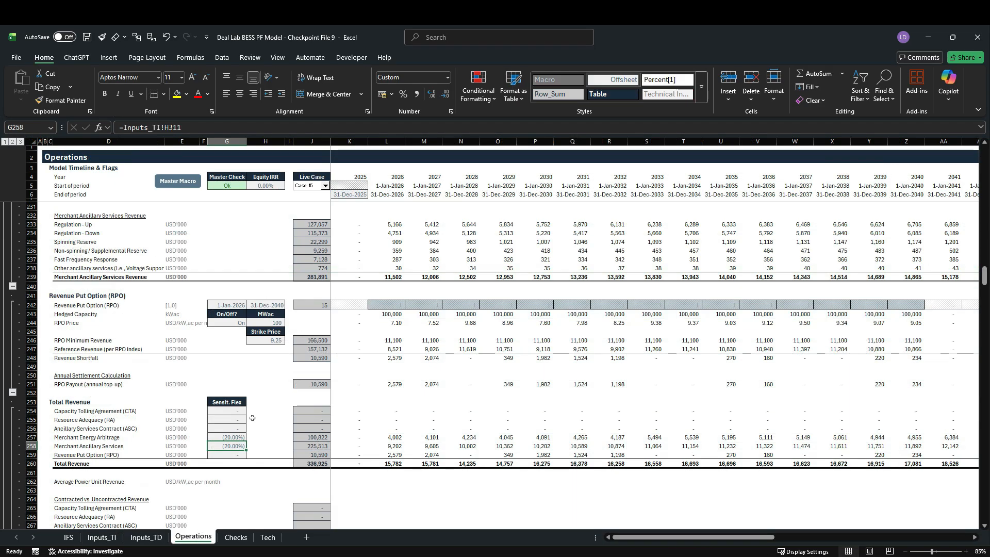
scroll(252, 416, "down", 2)
scroll(265, 407, "down", 1)
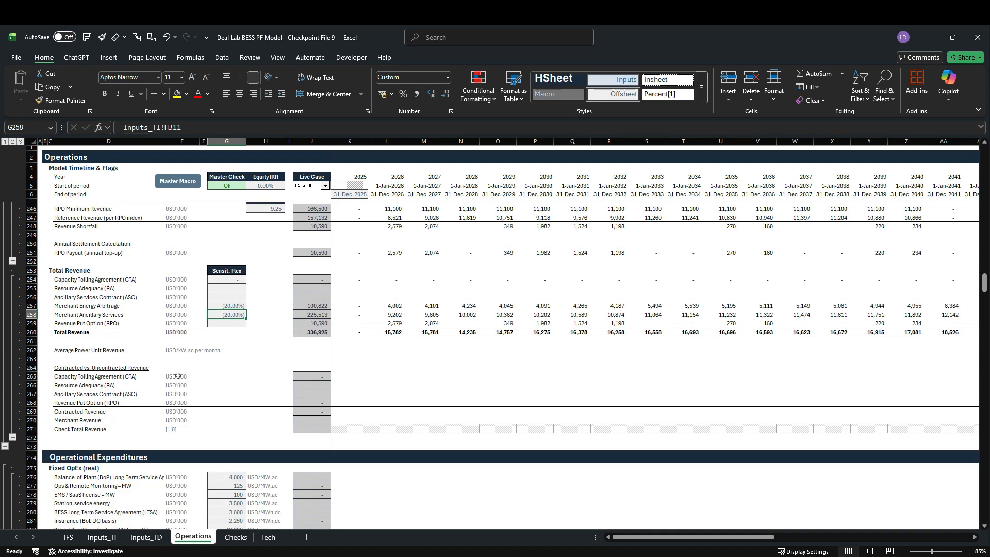
left_click(31, 350)
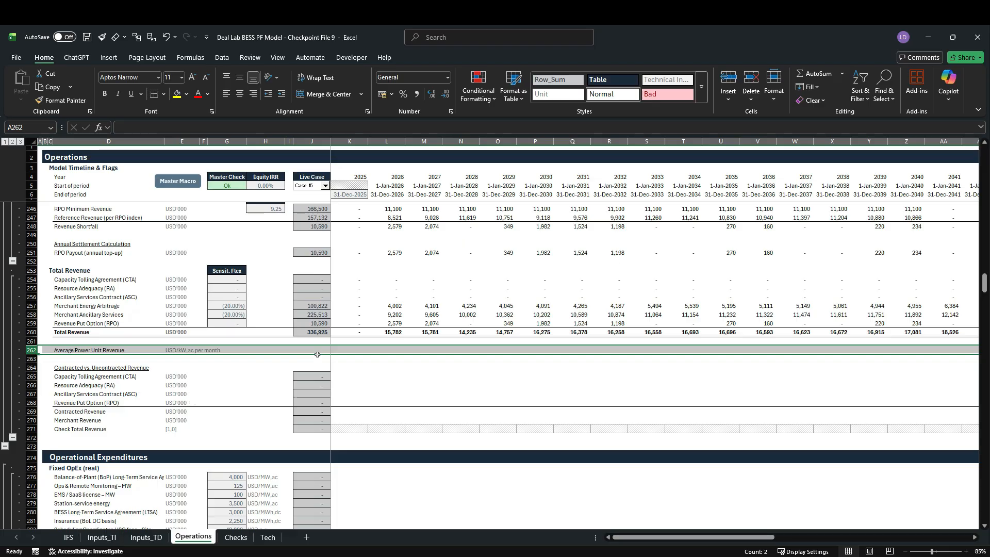
left_click(357, 352)
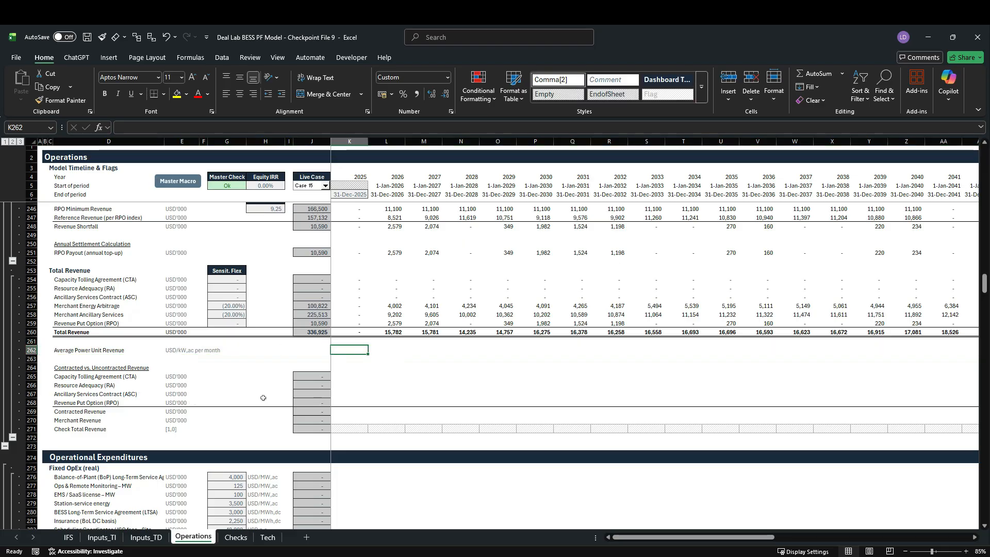
type("=")
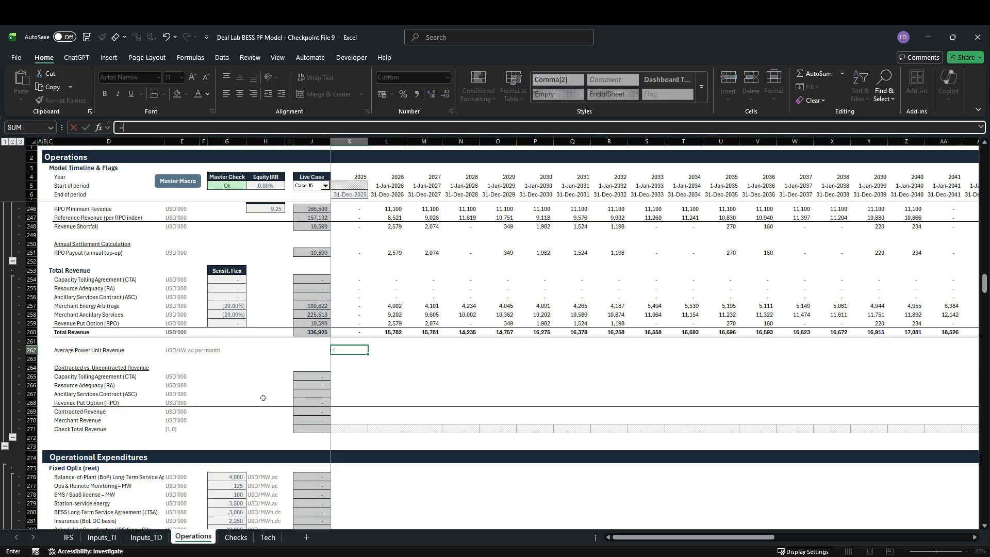
type("if")
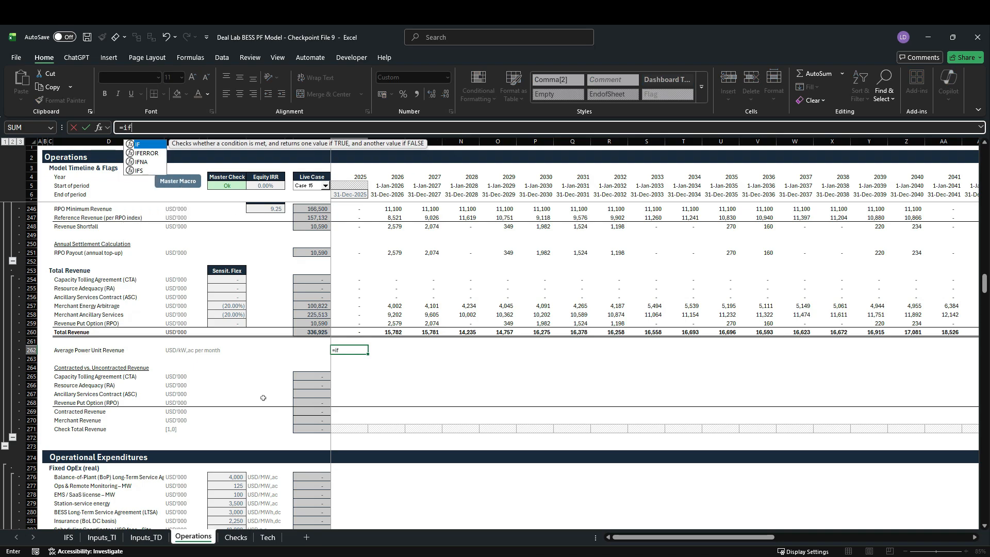
key("Down")
key("Tab")
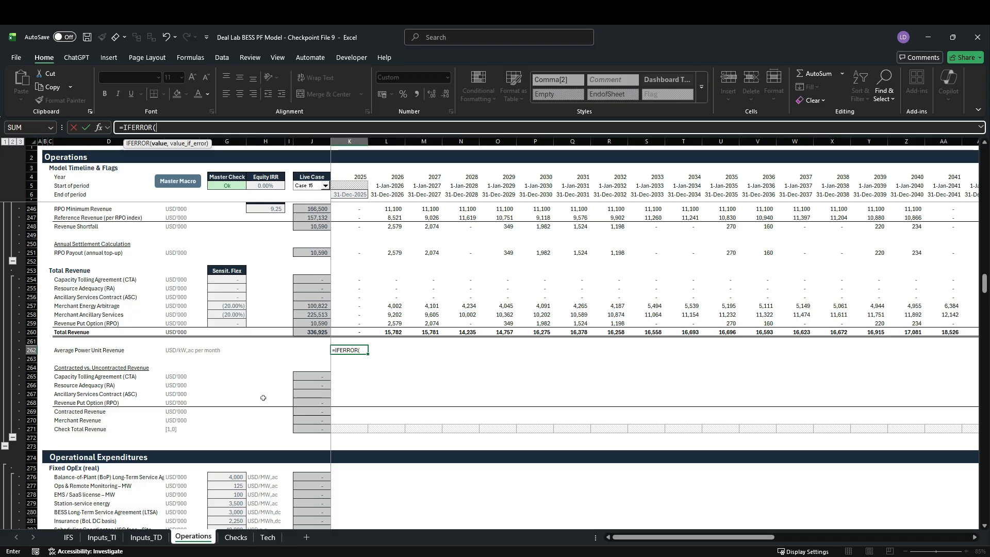
left_click(350, 332)
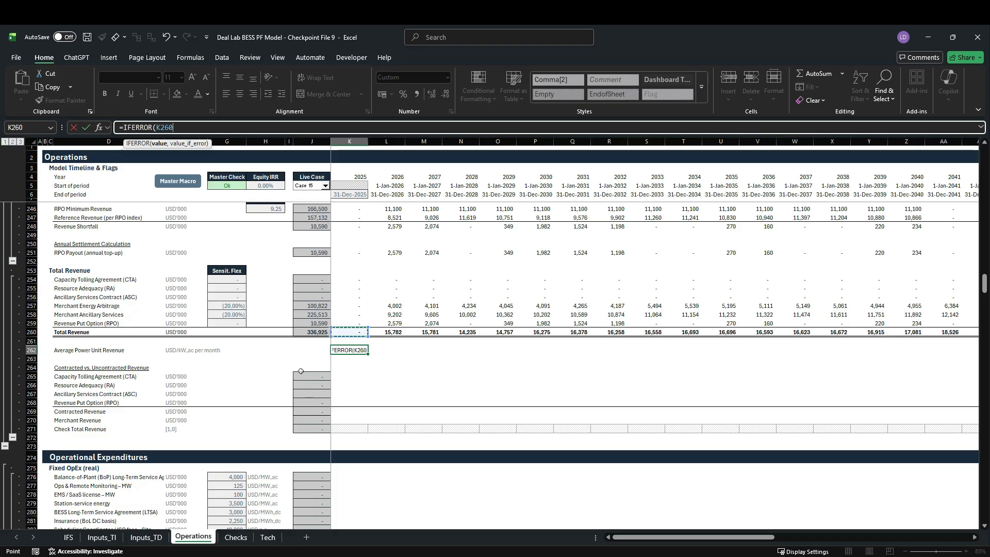
Divide Total Revenue in the K262 IFERROR formula by kWac for capacity revenues, row-anchored as K$55, returning 0 on error.
type("/")
scroll(301, 370, "up", 20)
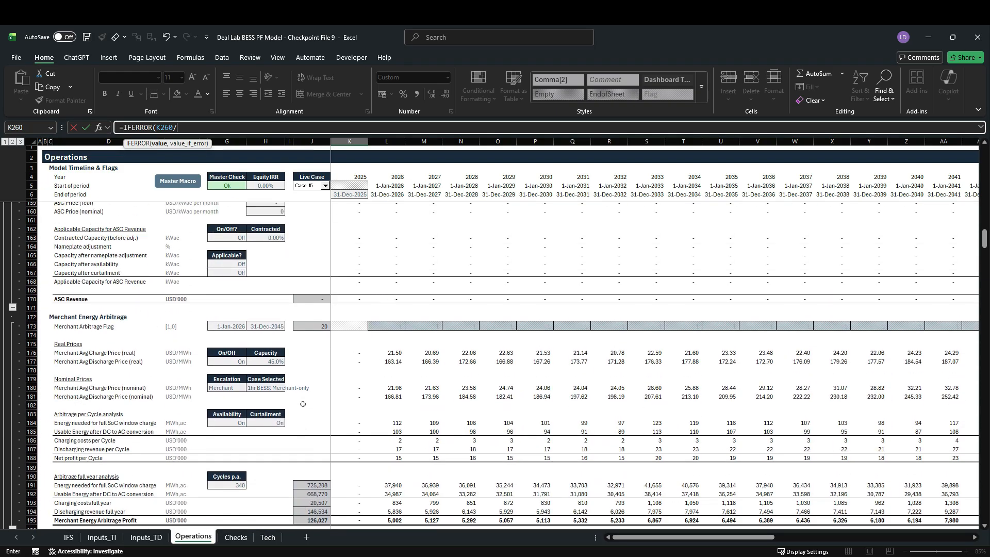
scroll(303, 403, "up", 20)
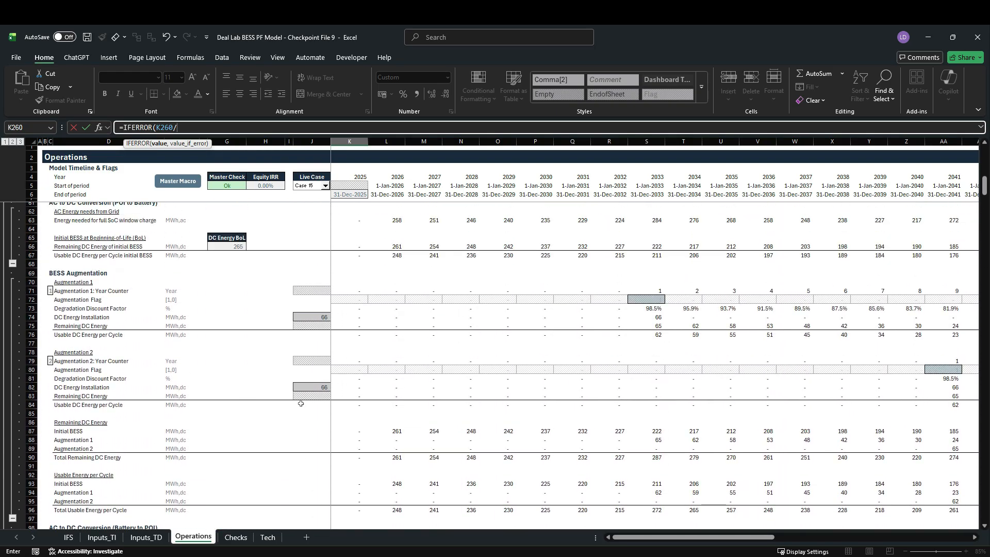
scroll(301, 404, "up", 4)
scroll(301, 405, "up", 3)
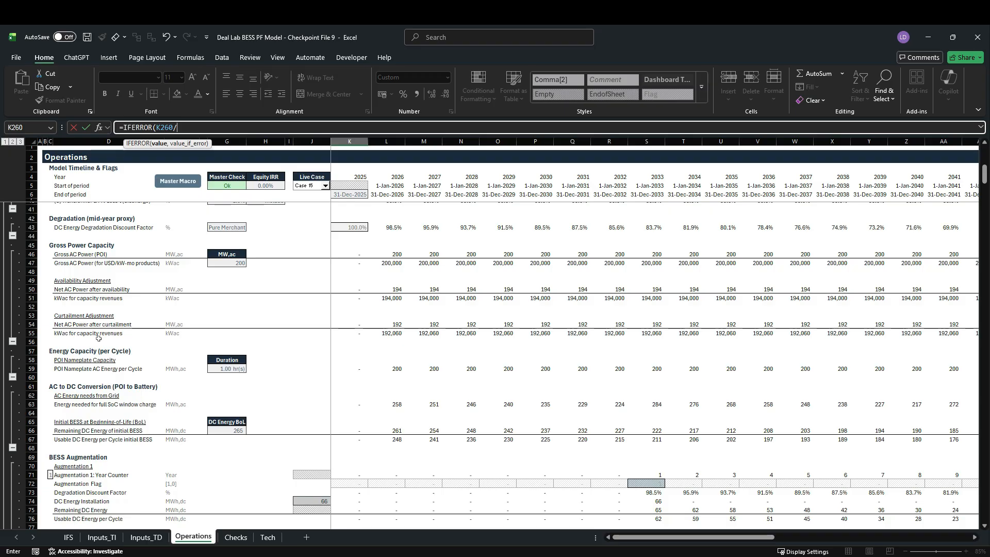
left_click(355, 334)
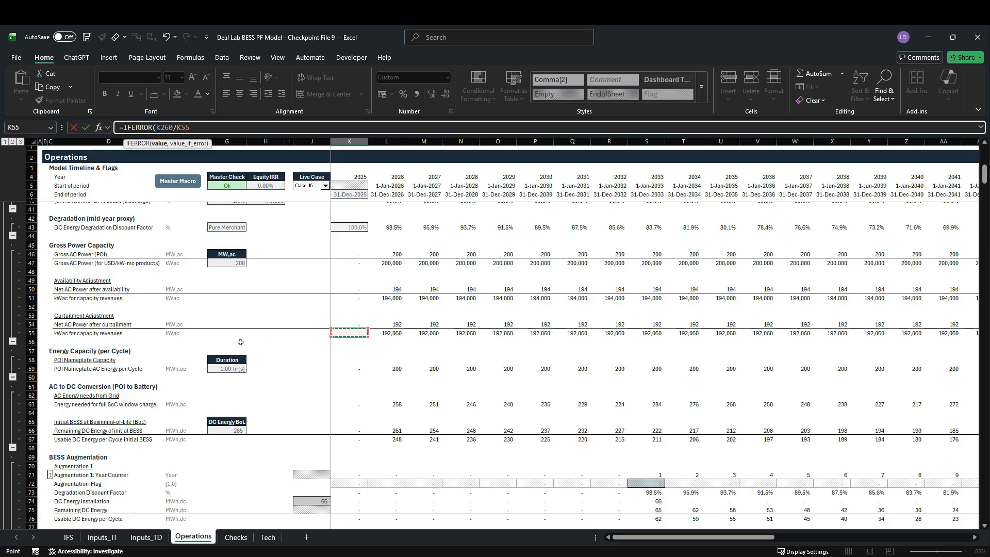
key("F4")
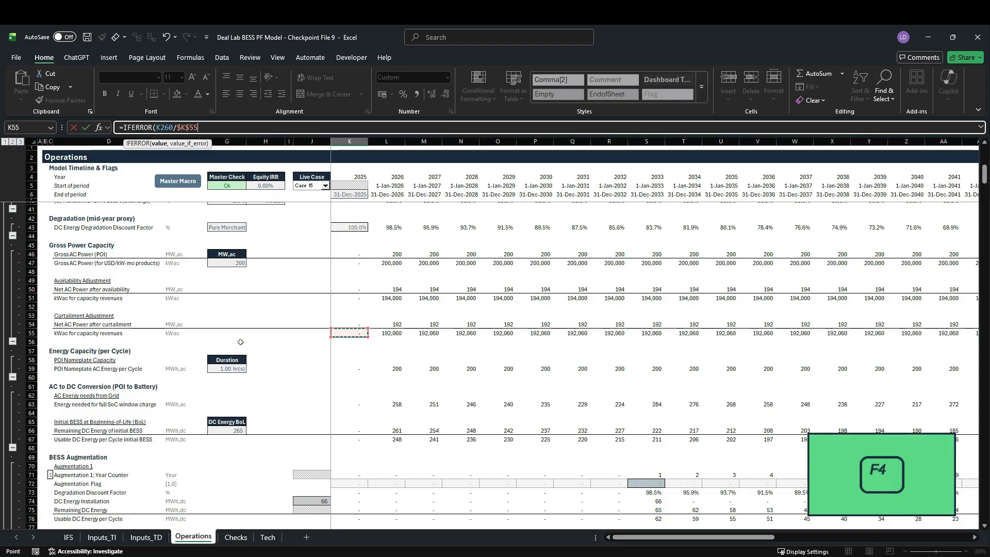
key("F4")
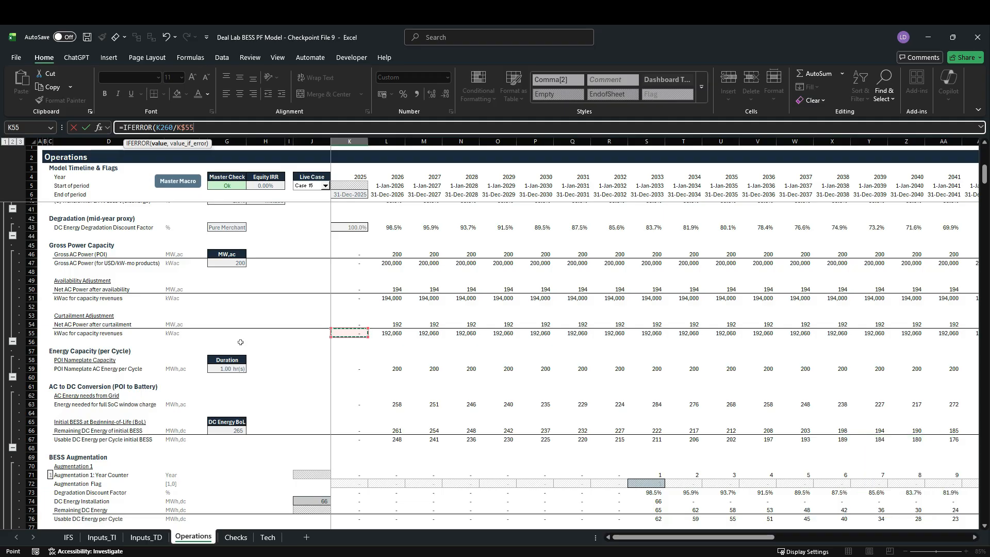
type(",0)")
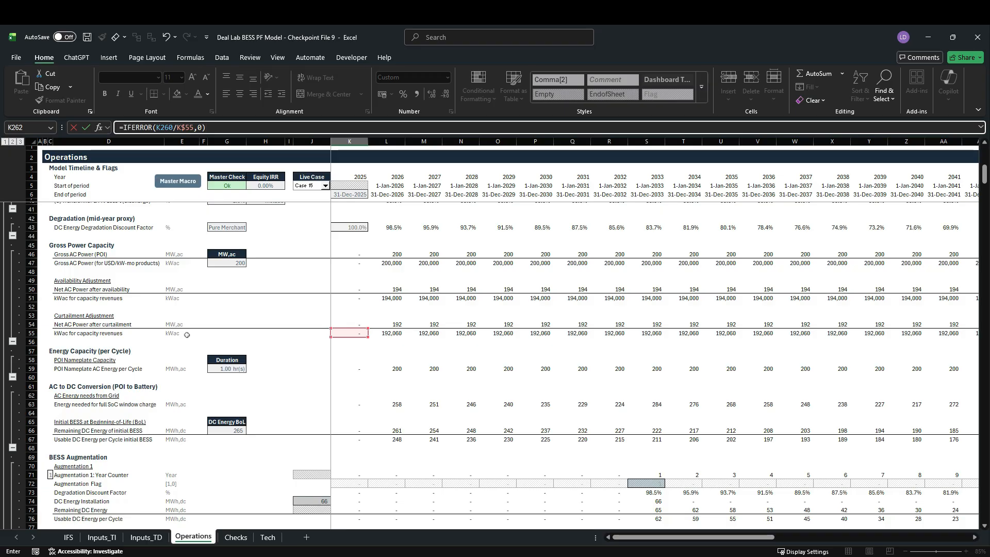
Append /Months_year*Thousand to the K262 formula to express it in USD/kW,ac per month, and enter it.
type("/Months_year")
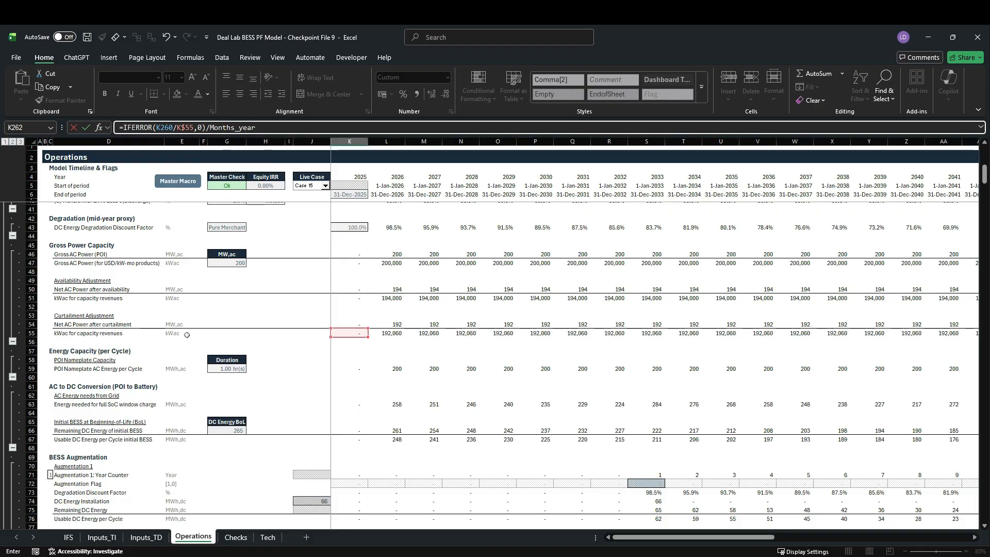
type("*th")
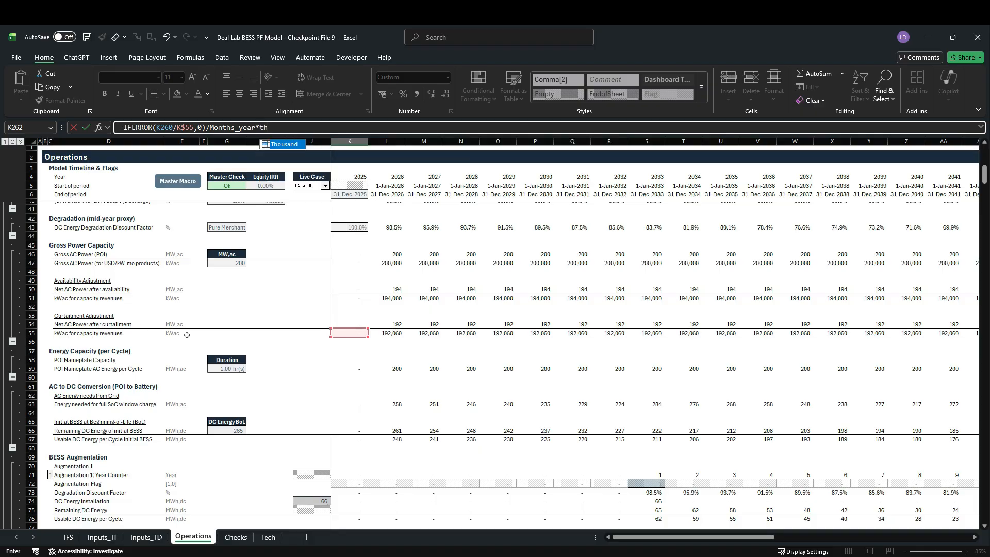
key("Tab")
scroll(232, 325, "down", 20)
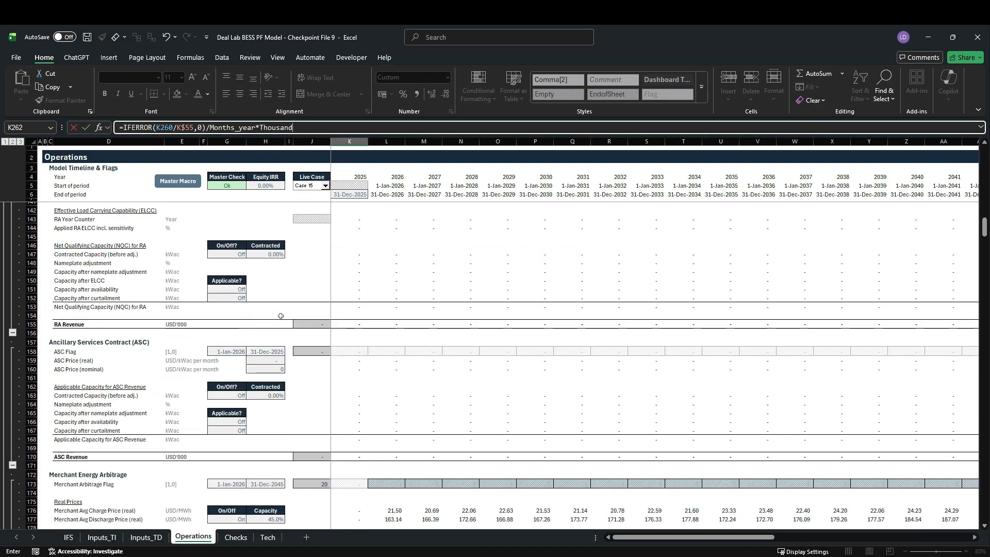
scroll(279, 315, "down", 20)
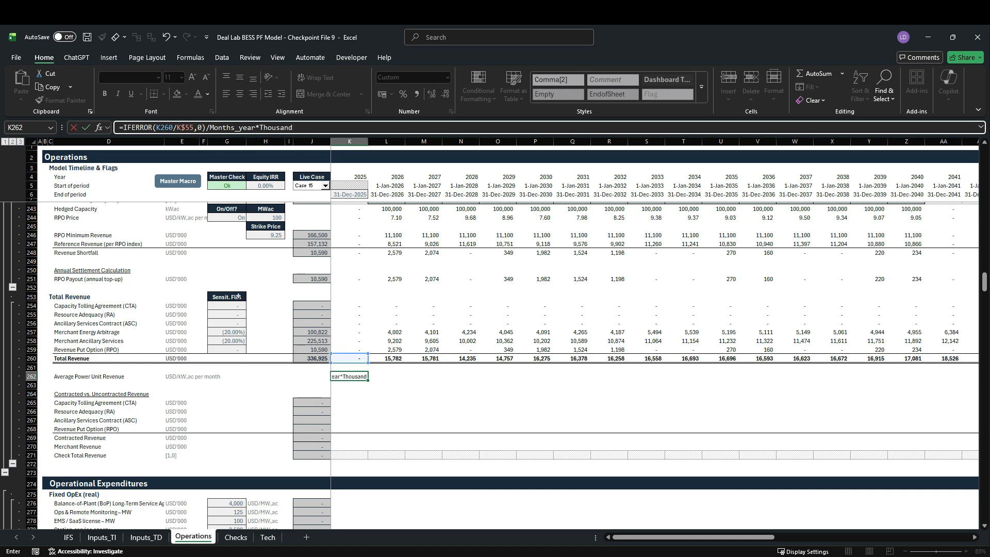
key("ctrl+Return")
Fill the Average Power Unit Revenue formula in row 262 across the timeline through 2060.
key("ctrl+shift+Right")
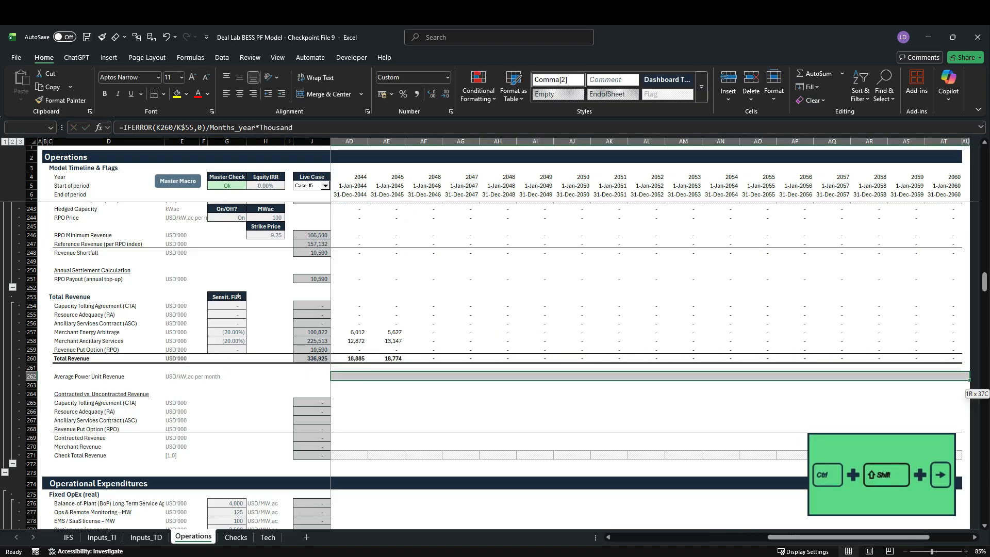
key("shift+Left")
key("ctrl+r")
key("shift+BackSpace")
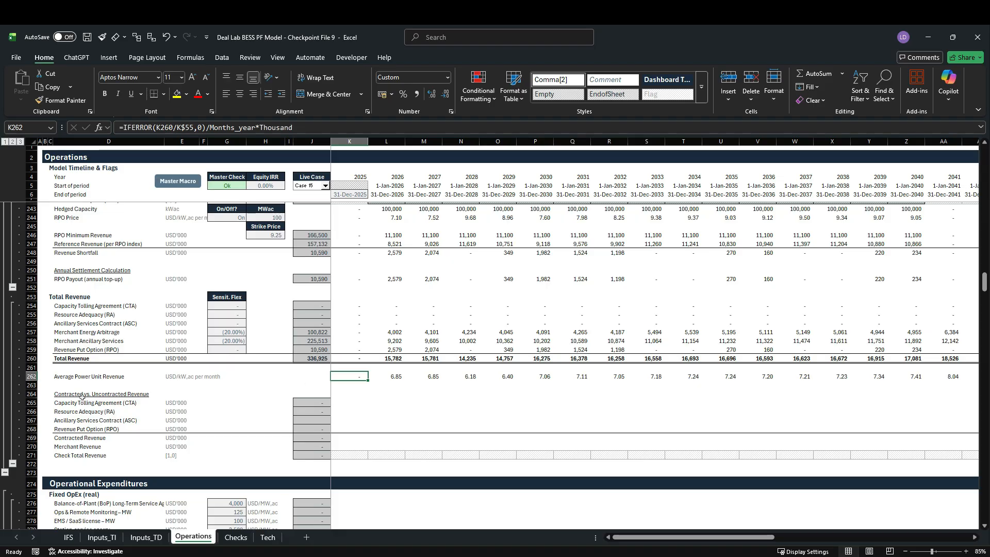
Under Contracted vs. Uncontracted Revenue, link the 2025 Capacity Tolling Agreement cell K265 to K254.
left_click_drag(31, 403, 37, 463)
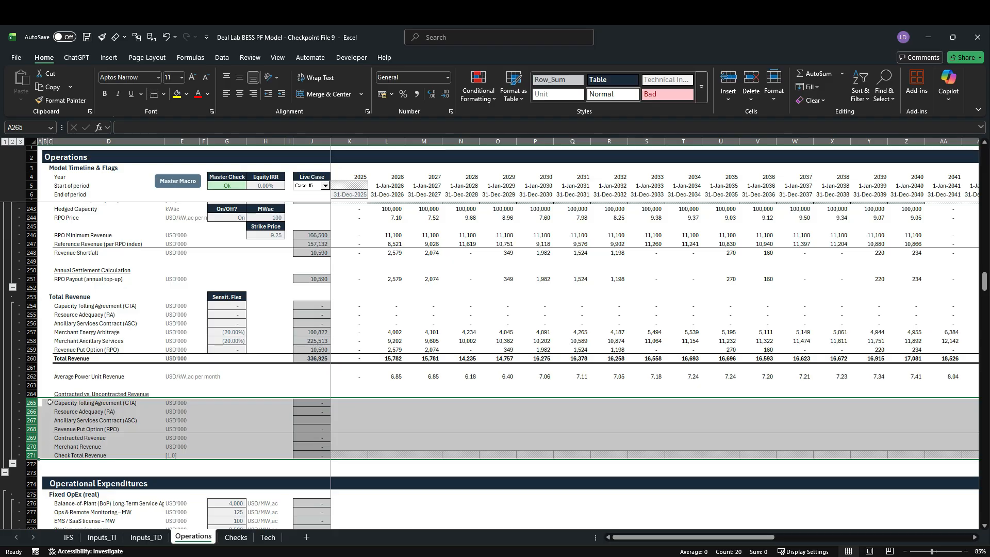
left_click_drag(32, 403, 33, 420)
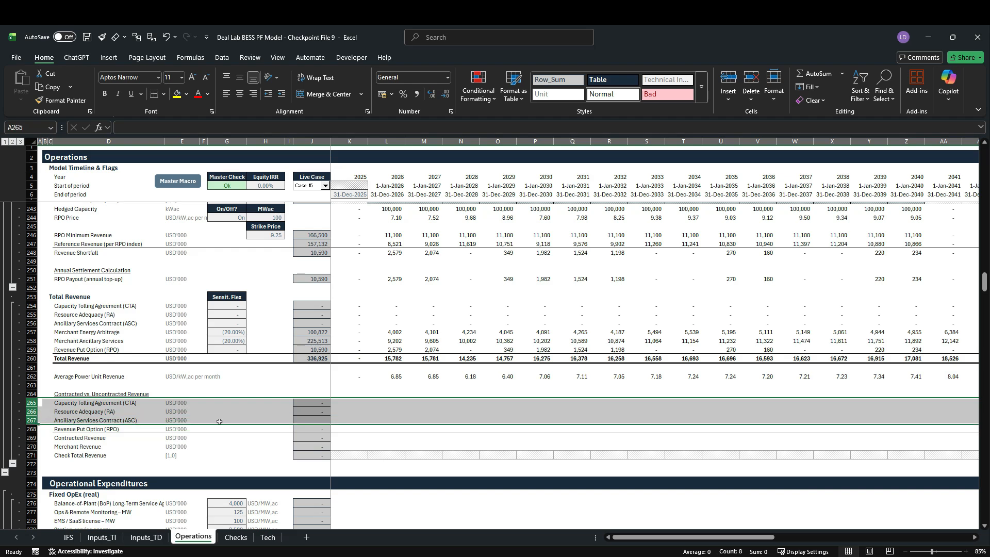
left_click(342, 405)
type("=")
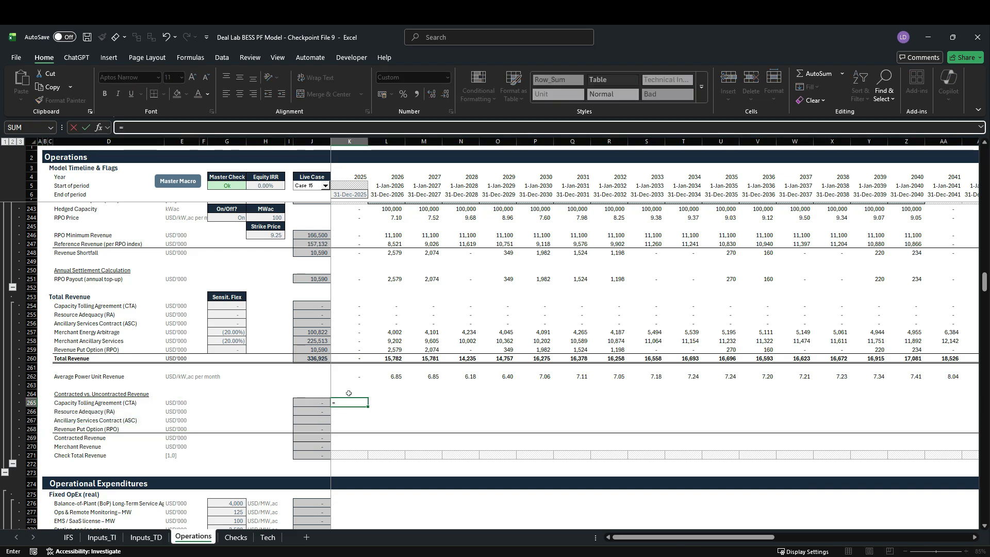
left_click(343, 309)
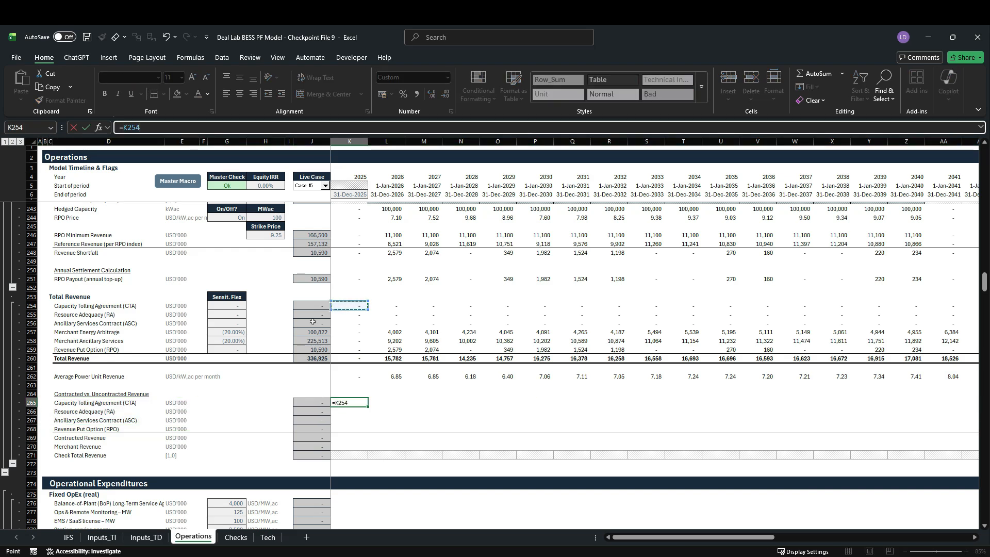
key("ctrl+Return")
Copy the K265 link down to the Resource Adequacy and Ancillary Services Contract rows, and fill all three rows across through 2060.
key("shift+Down")
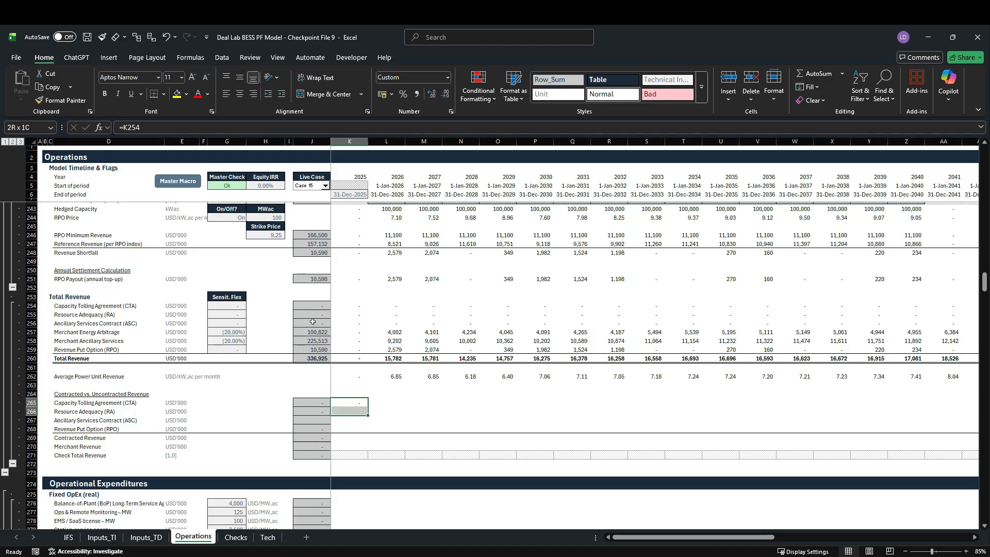
key("shift+Down")
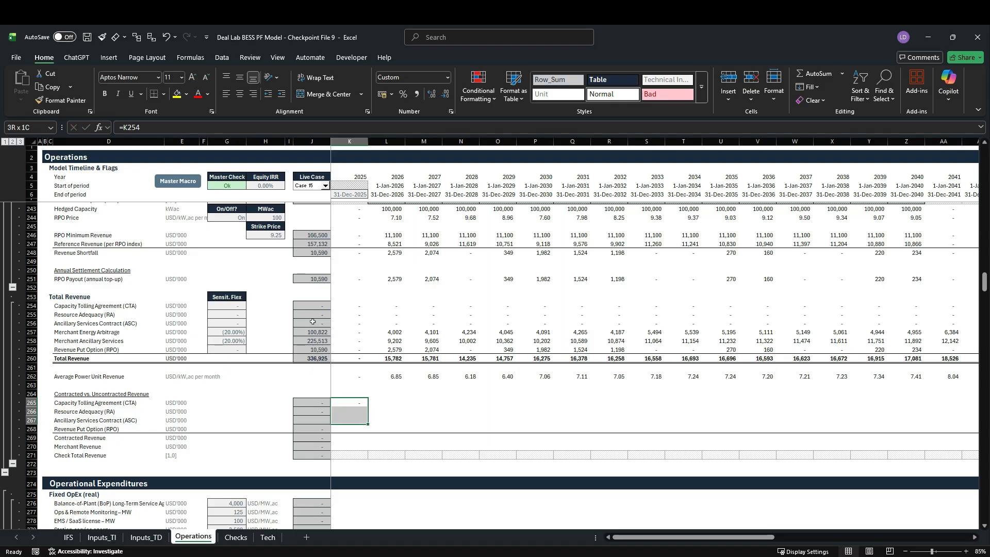
scroll(313, 322, "down", 1)
key("ctrl+d")
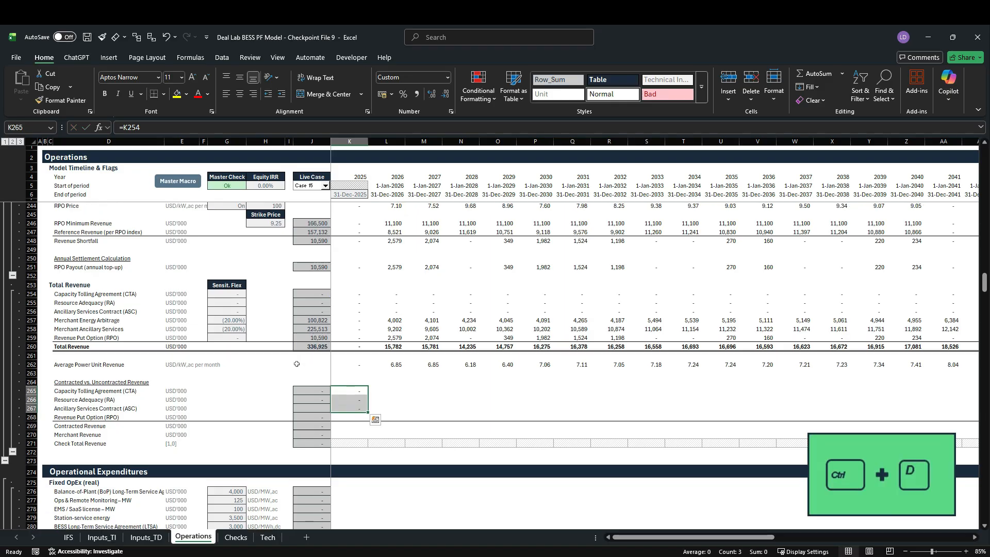
key("ctrl+shift+Right")
key("shift+Left")
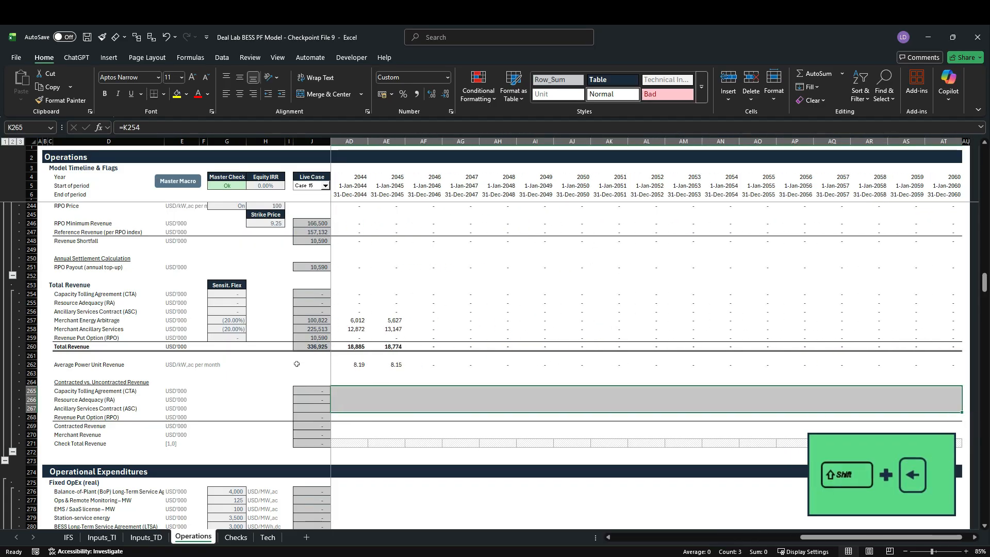
key("ctrl+r")
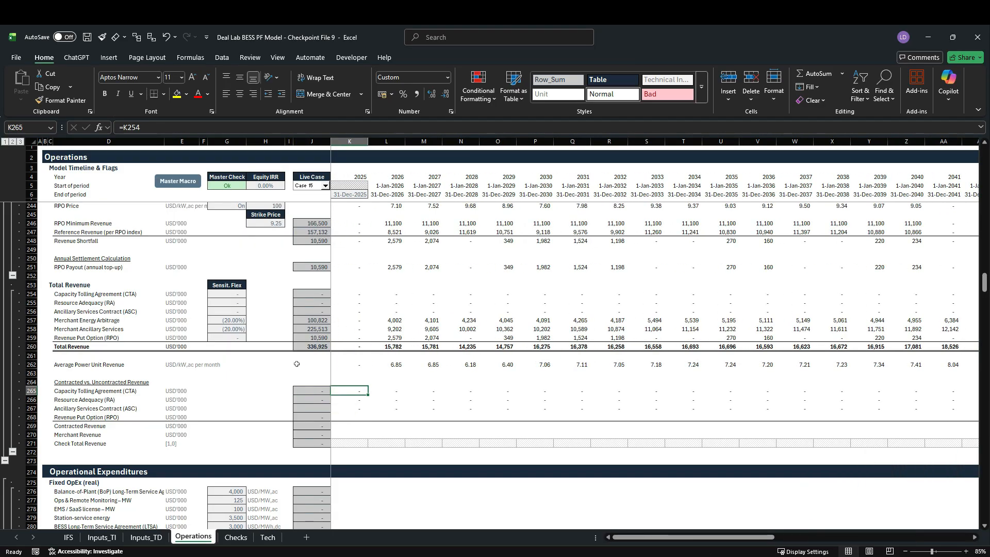
Link the 2025 Revenue Put Option cell K268 in the contracted block to RPO Minimum Revenue K246.
left_click(31, 418)
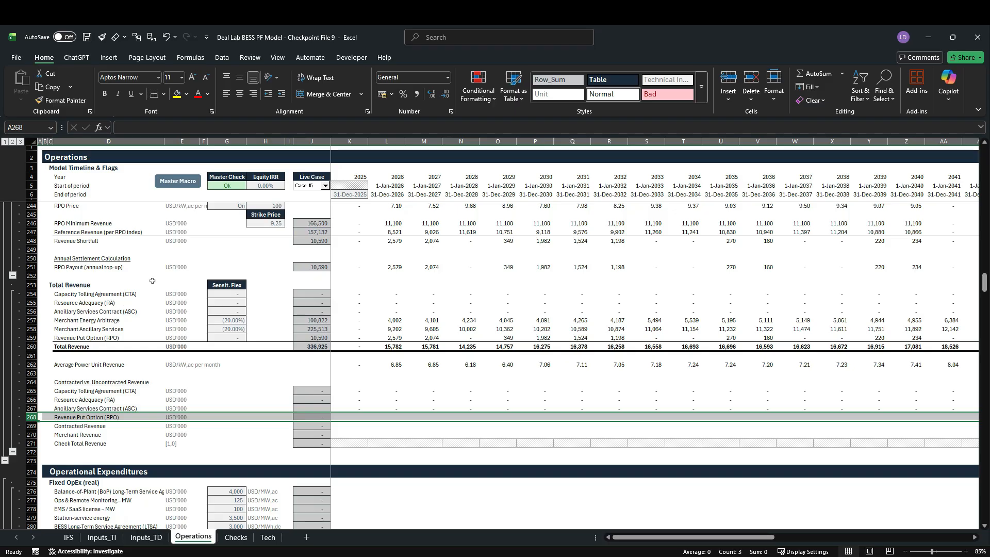
scroll(116, 260, "up", 1)
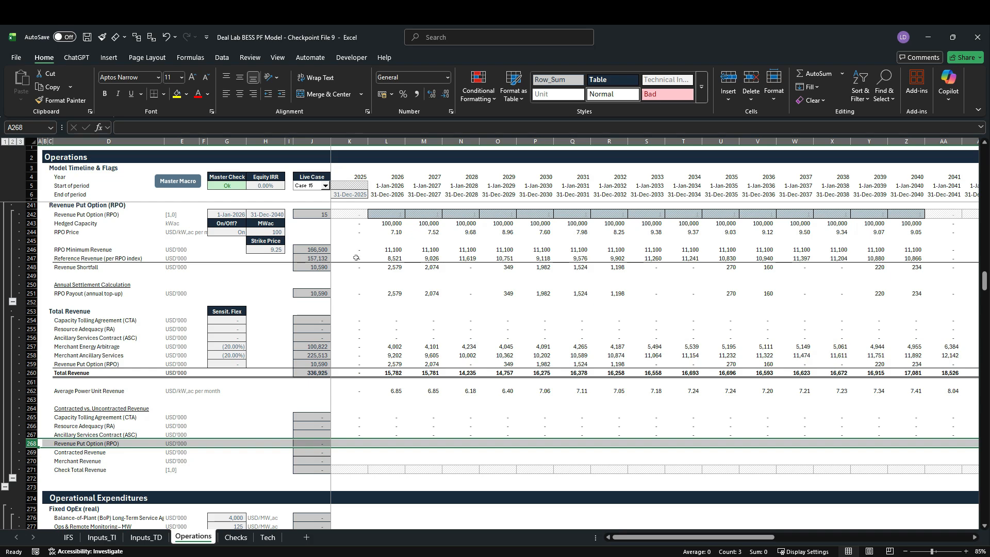
left_click(342, 445)
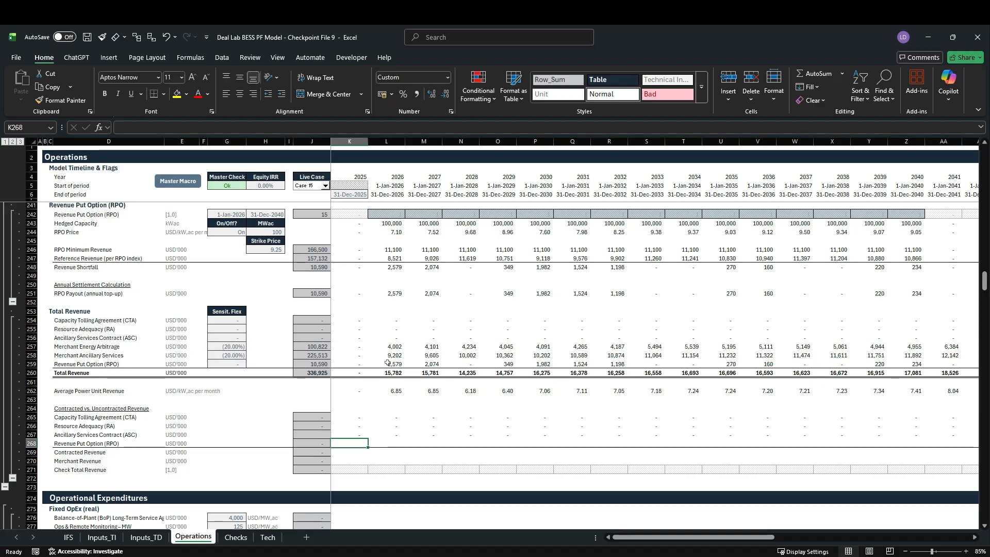
type("=")
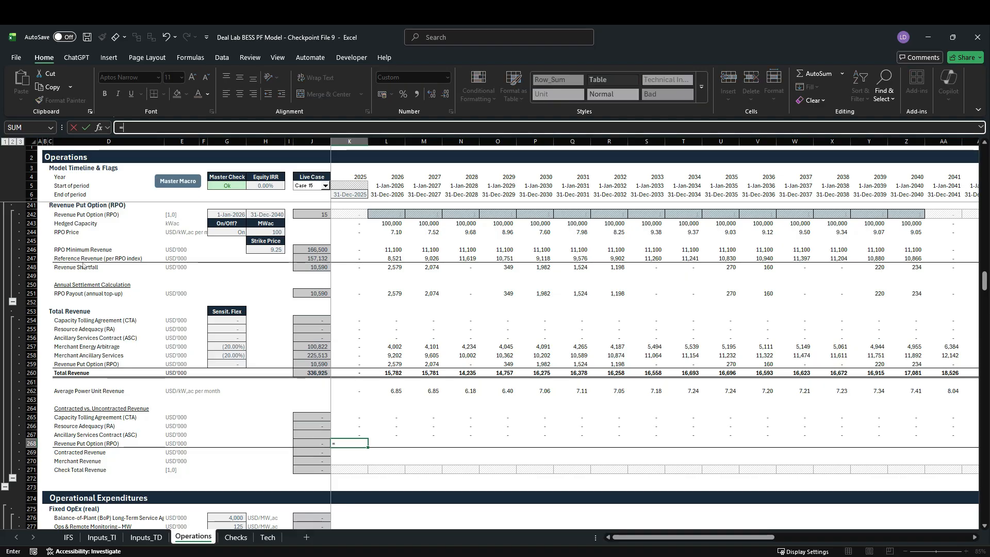
left_click(352, 249)
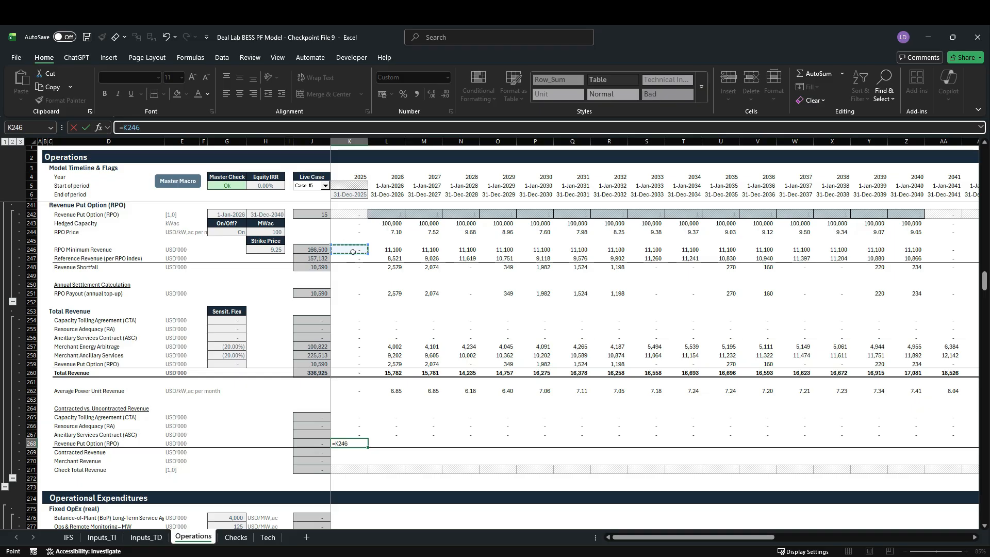
key("Return")
Fill the Revenue Put Option link in row 268 across the timeline through 2060 and check the row total formula in J267.
key("ctrl+shift+Right")
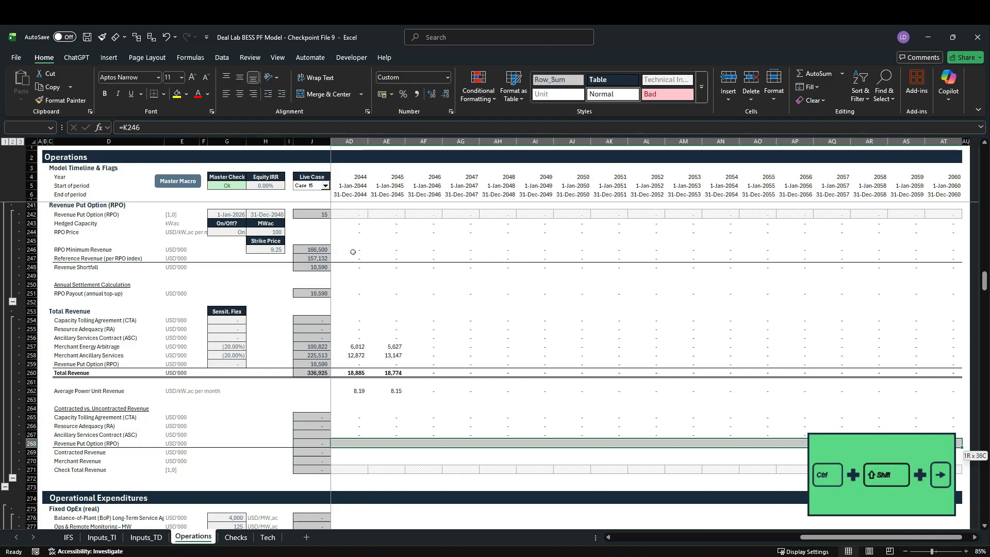
key("shift+Left")
key("ctrl+r")
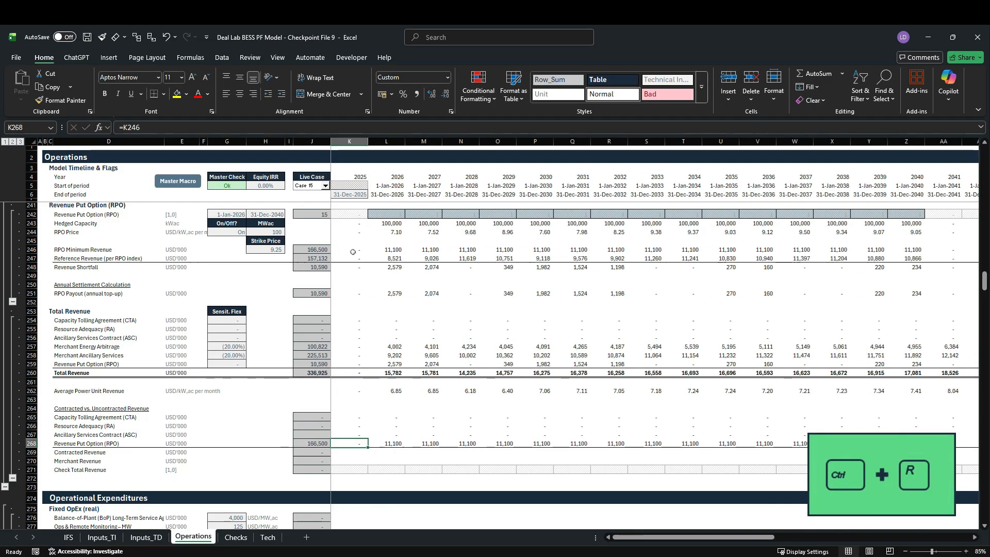
left_click(324, 438)
key("ctrl+d")
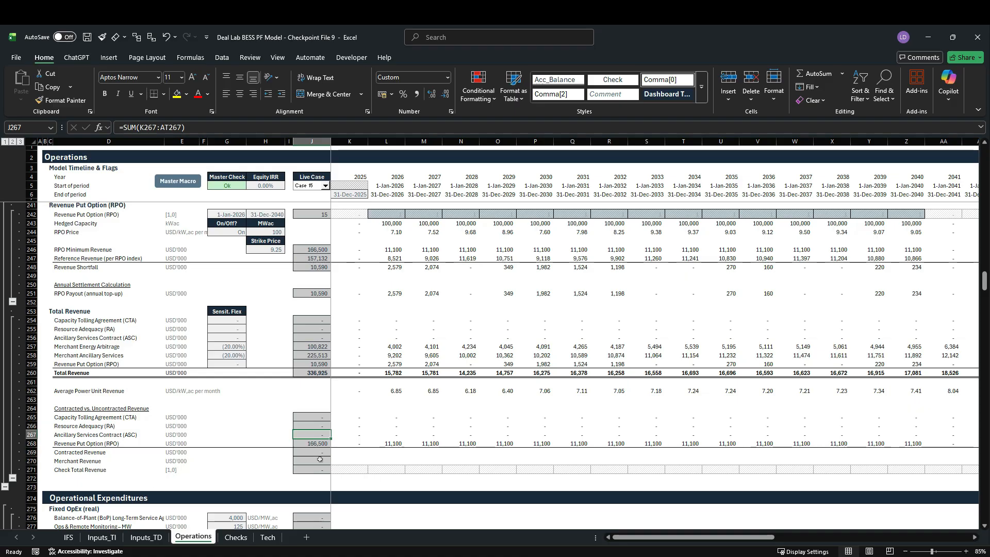
Calculate 2025 Contracted Revenue in K269 with =MIN(K260,SUM(K265:K268)) and fill the formula across the timeline through 2060.
left_click(348, 454)
type("=MIN(")
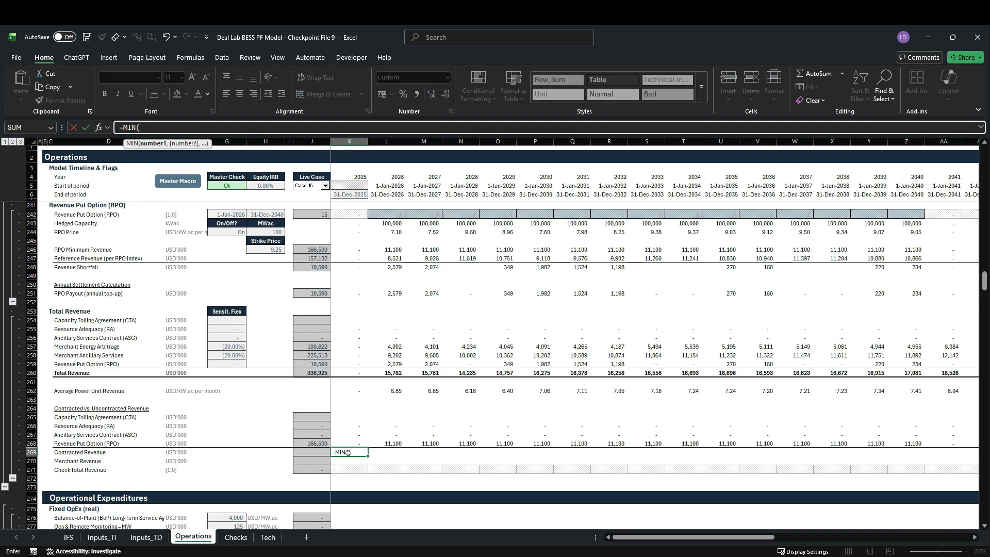
left_click(358, 376)
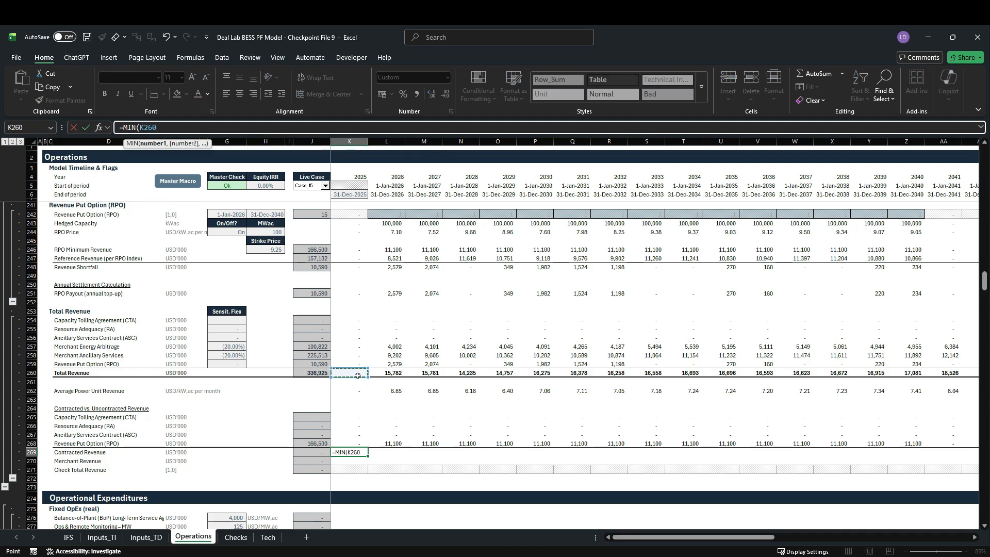
type(",SUM(")
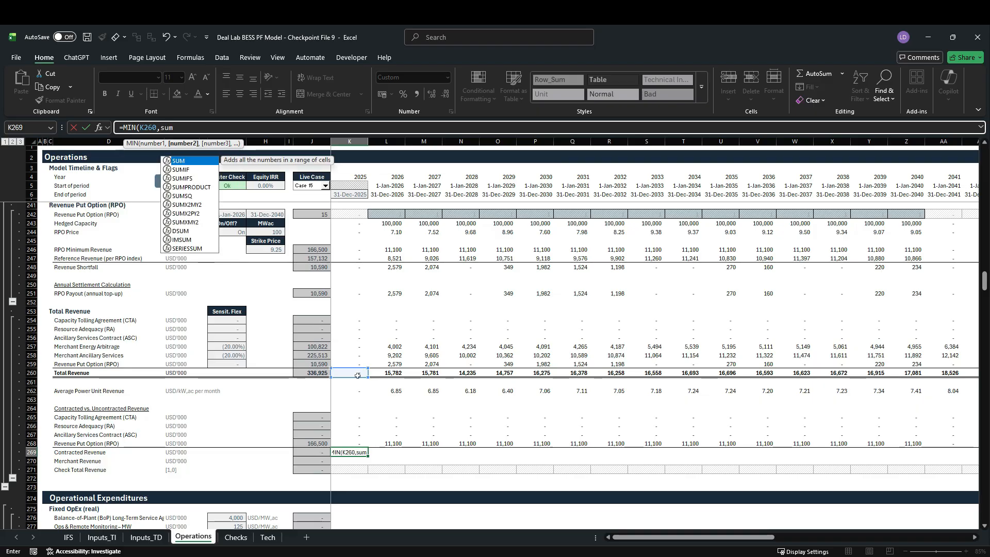
left_click_drag(351, 418, 342, 445)
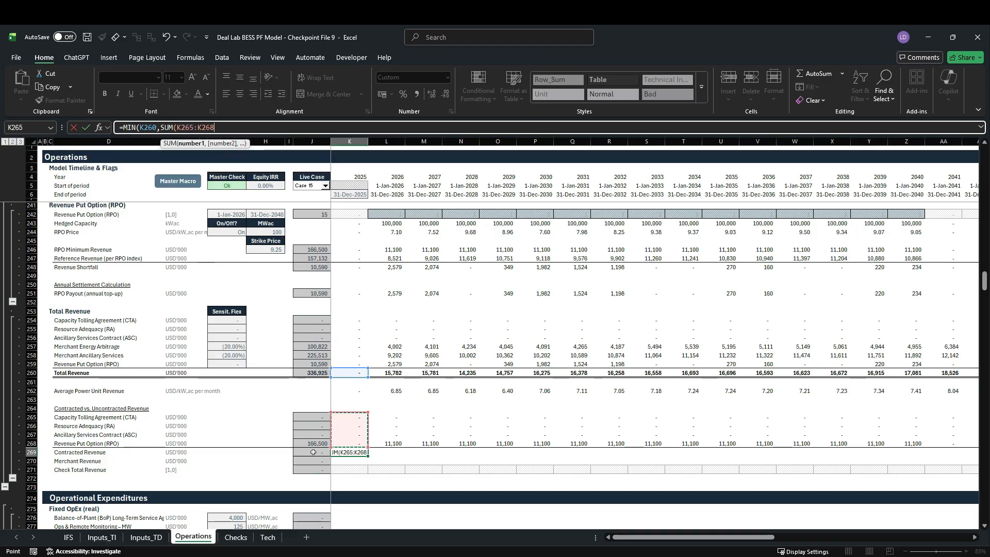
type("))")
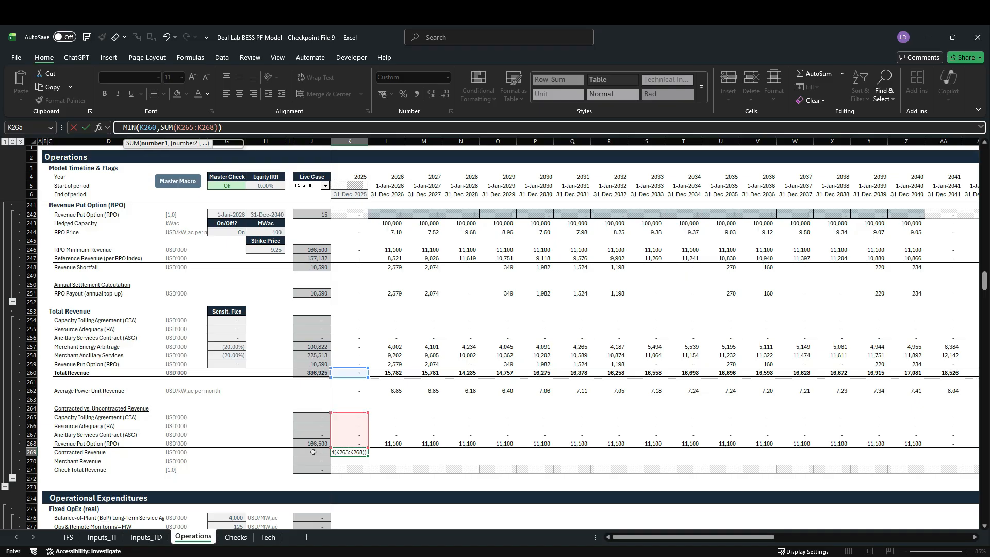
key("ctrl+Return")
key("ctrl+shift+Right")
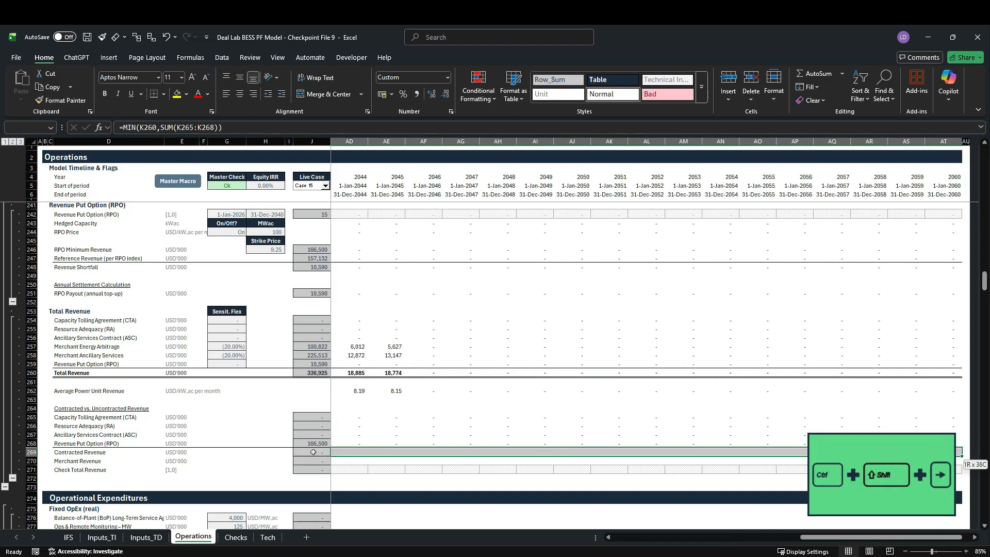
key("ctrl+r")
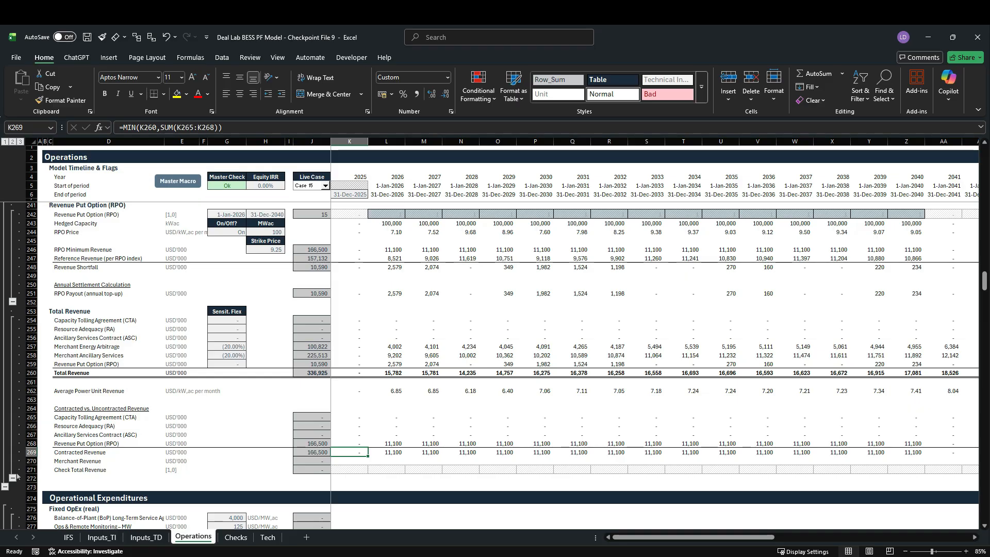
Calculate 2025 Merchant Revenue in K270 as Total Revenue less Contracted Revenue, =K260-K269.
key("Down")
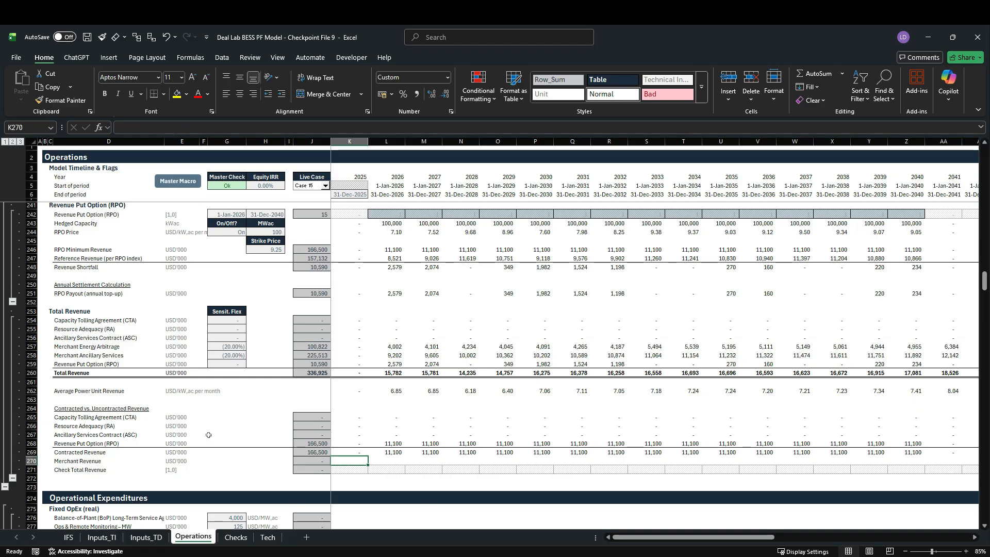
type("=")
key("Up")
key("Up")
key("Up")
key("Up")
key("Up")
key("Up")
key("Up")
key("Up")
key("Up")
key("Up")
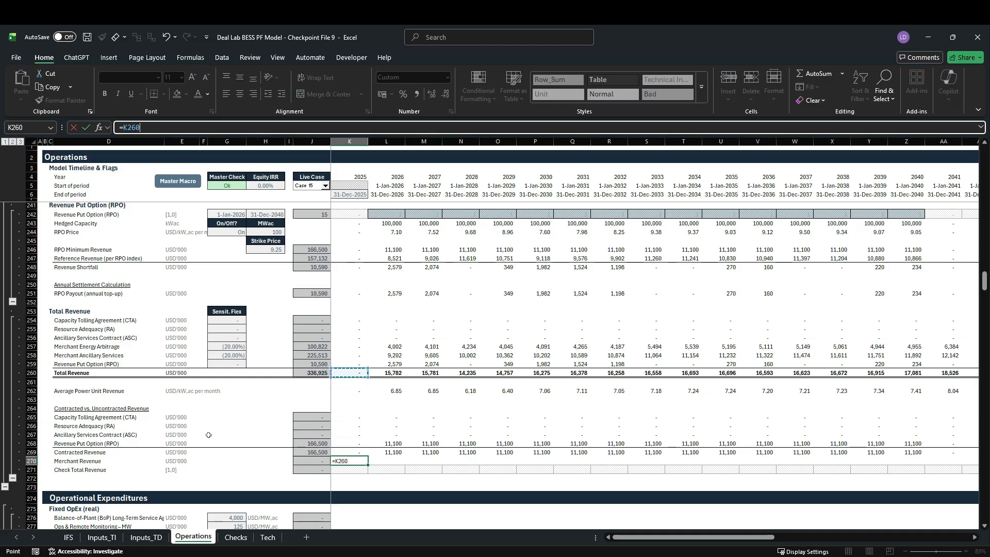
type("-")
key("Up")
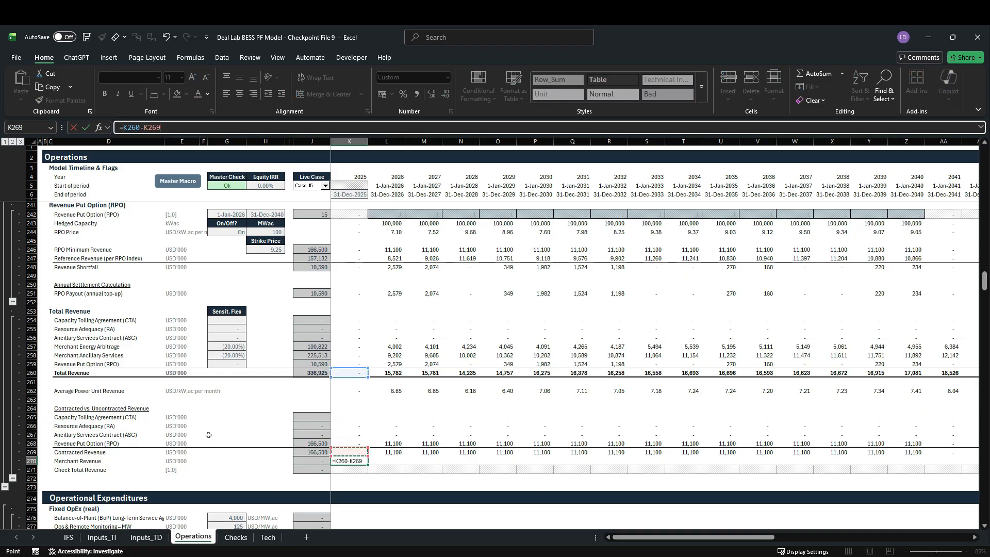
key("ctrl+Return")
Fill the Merchant Revenue formula in row 270 across the timeline through 2060.
key("ctrl+shift+Right")
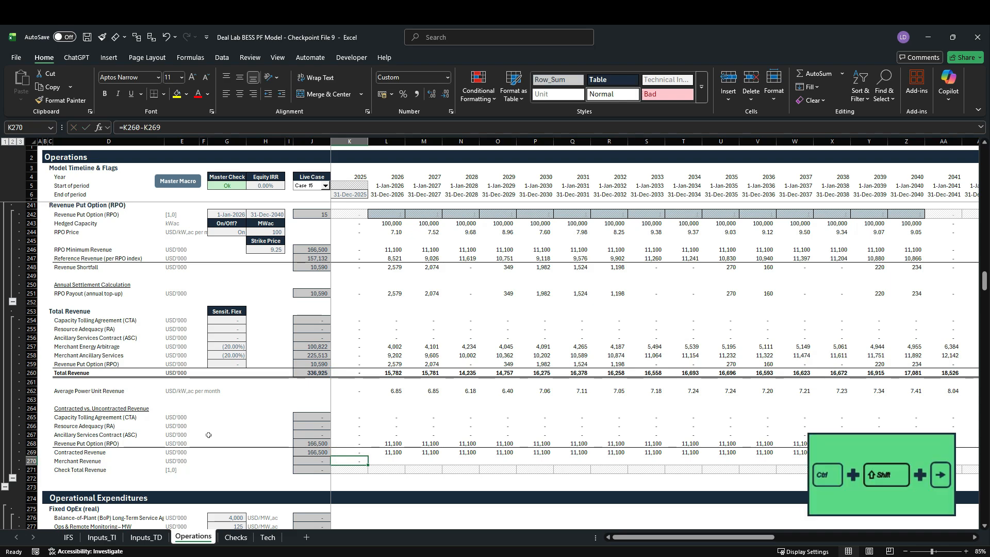
key("ctrl+r")
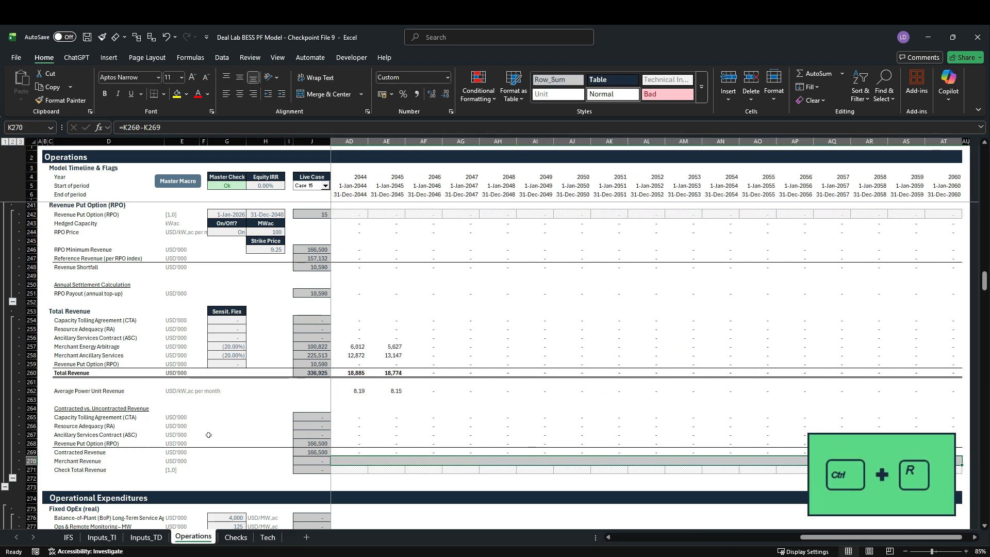
key("shift+BackSpace")
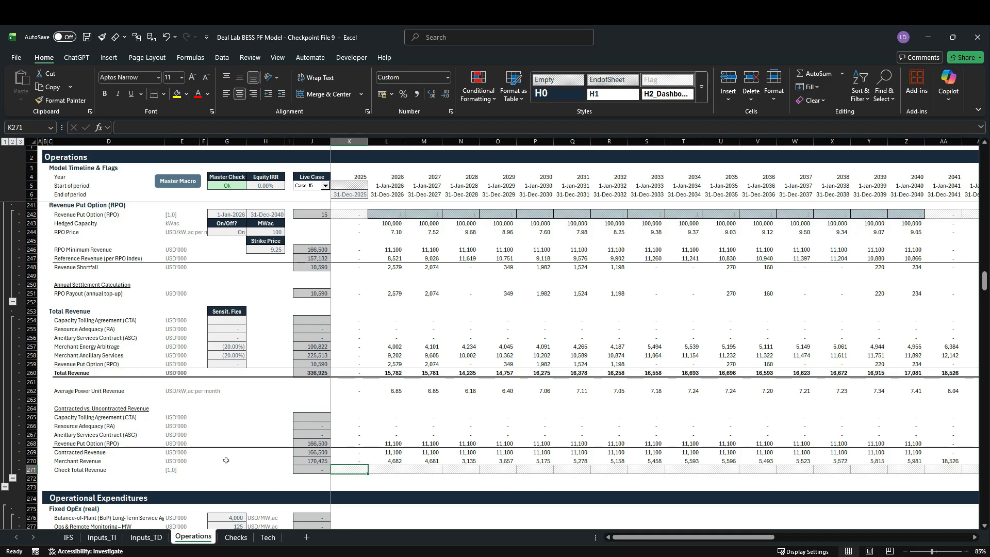
Enter the 2025 Check Total Revenue formula =IF(K260=SUM(K269:K270),0,1) in K271.
type("=if")
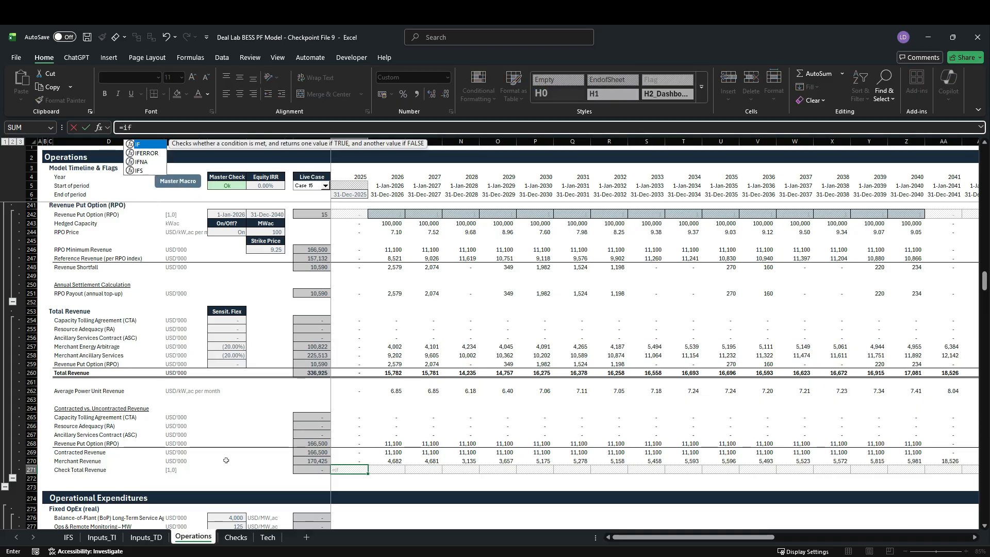
key("Tab")
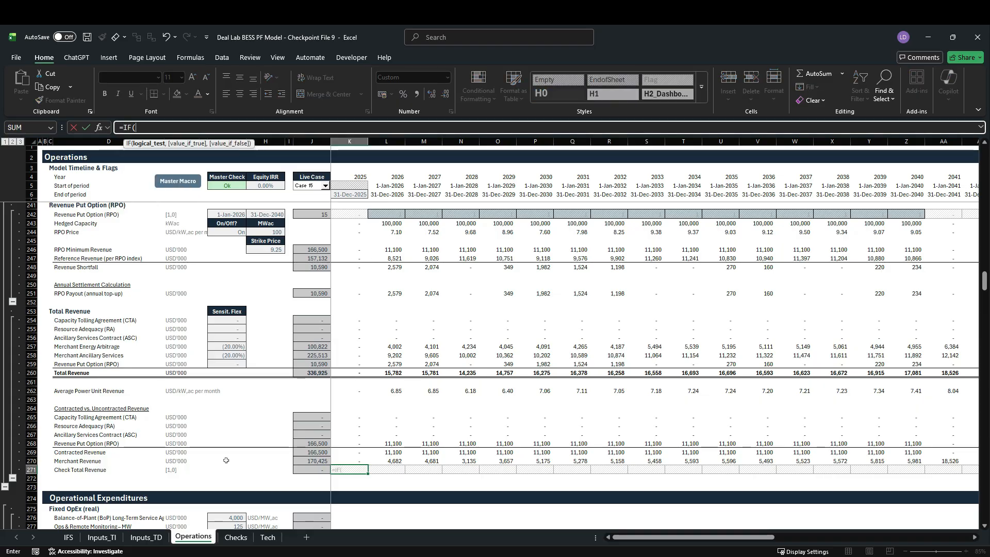
left_click(350, 373)
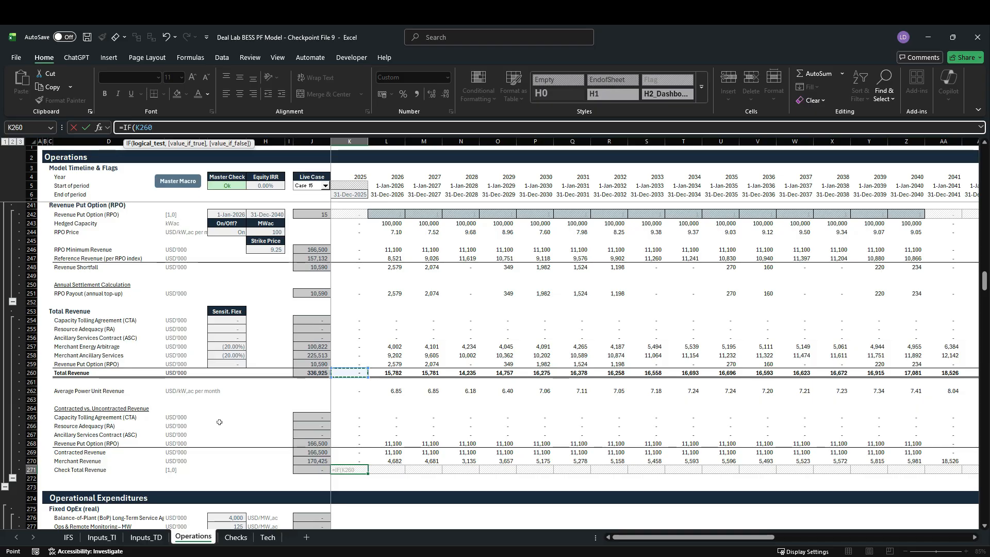
type("=sum")
key("Tab")
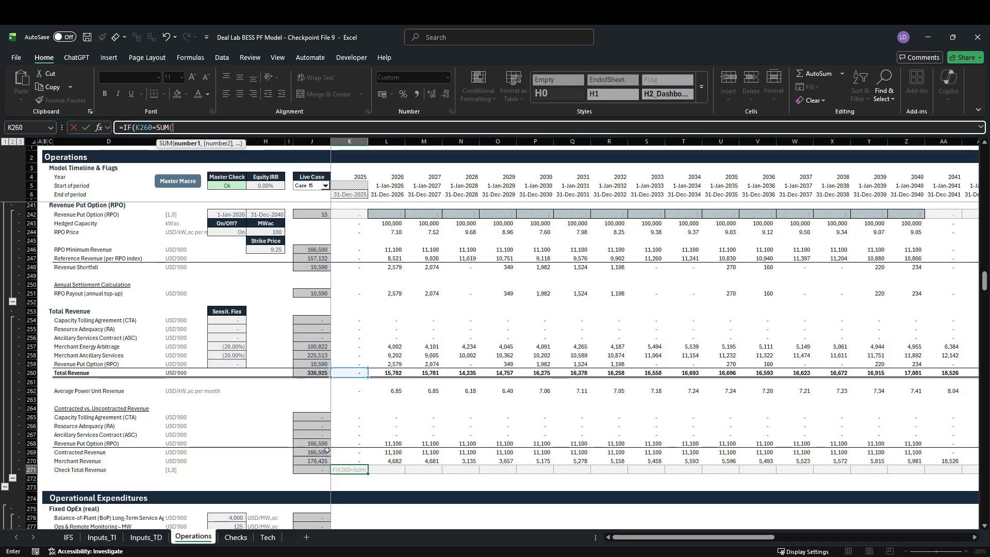
left_click(358, 454)
left_click_drag(357, 453, 357, 465)
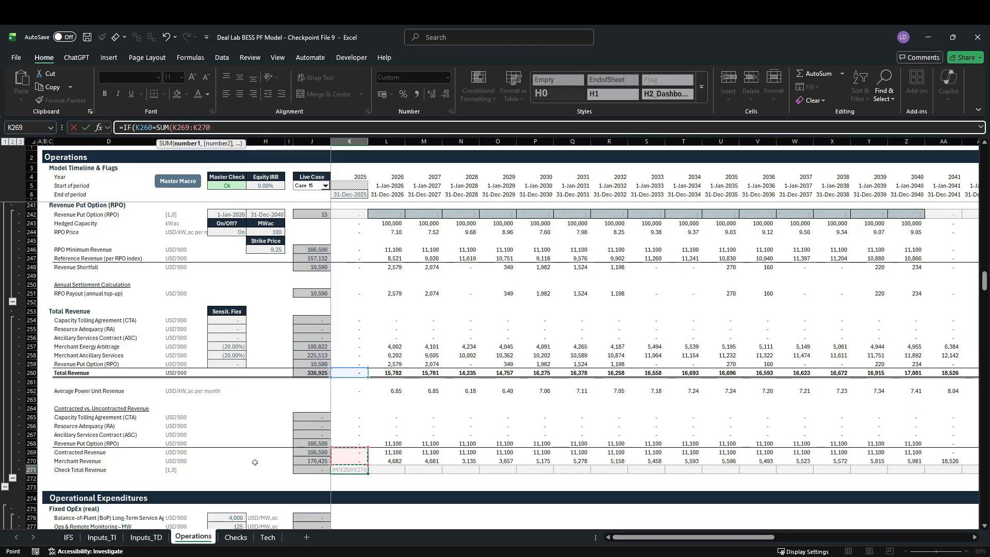
type("),")
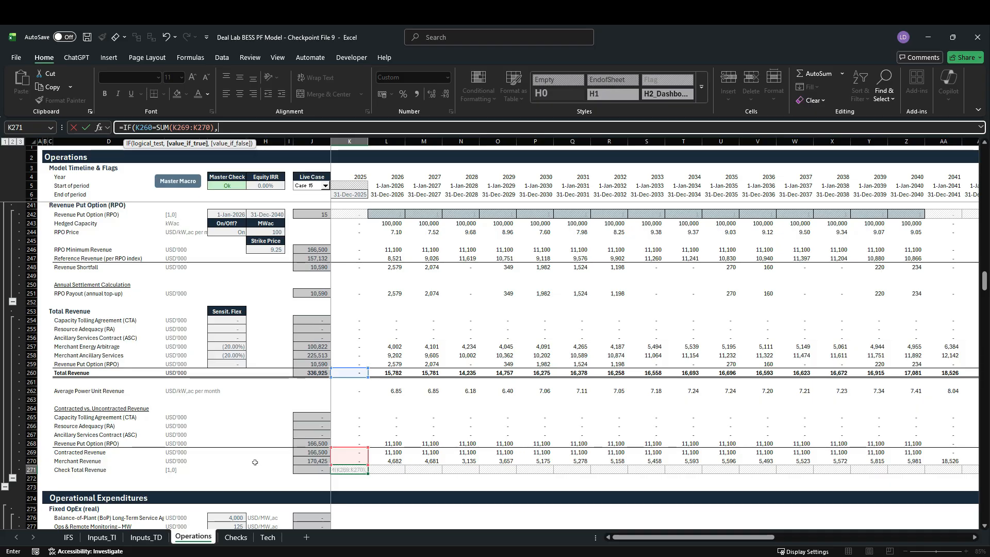
type("0")
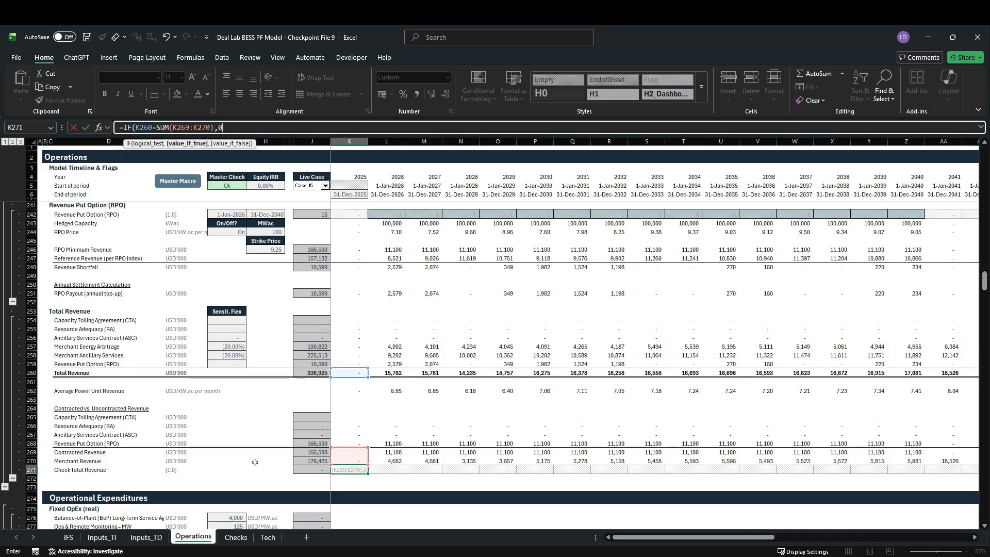
type(",1)")
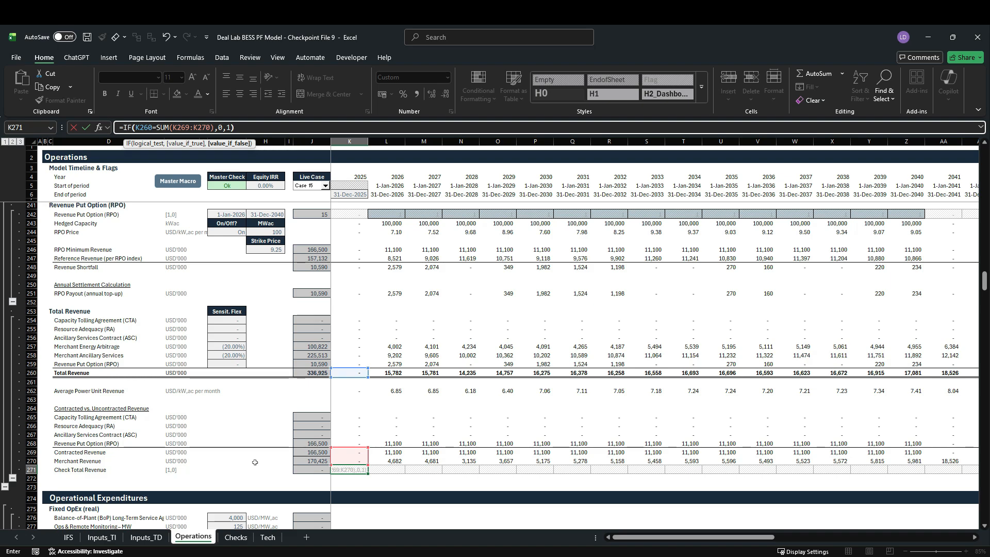
key("ctrl+Return")
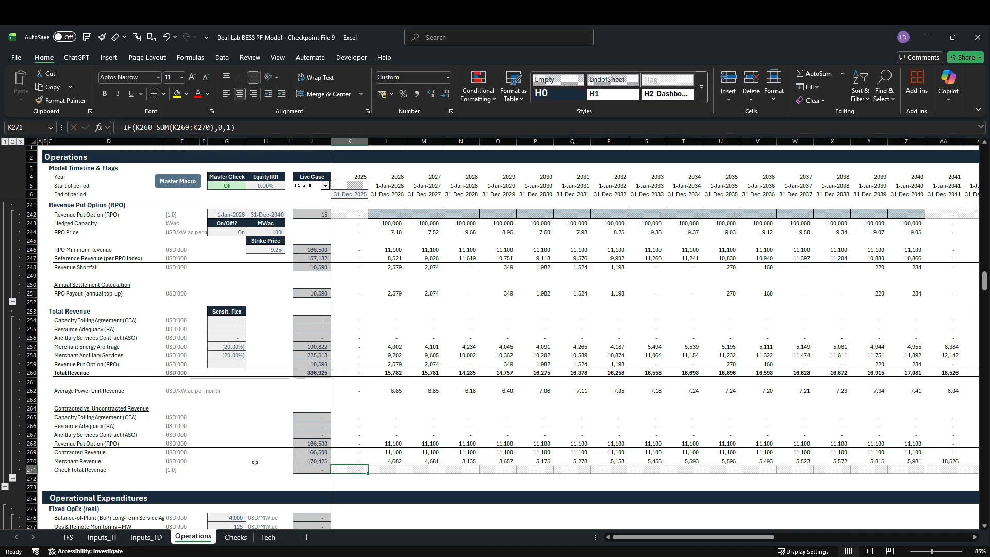
Fill the Check Total Revenue formula in row 271 across the timeline through 2060.
key("ctrl+shift+Right")
key("shift+Left")
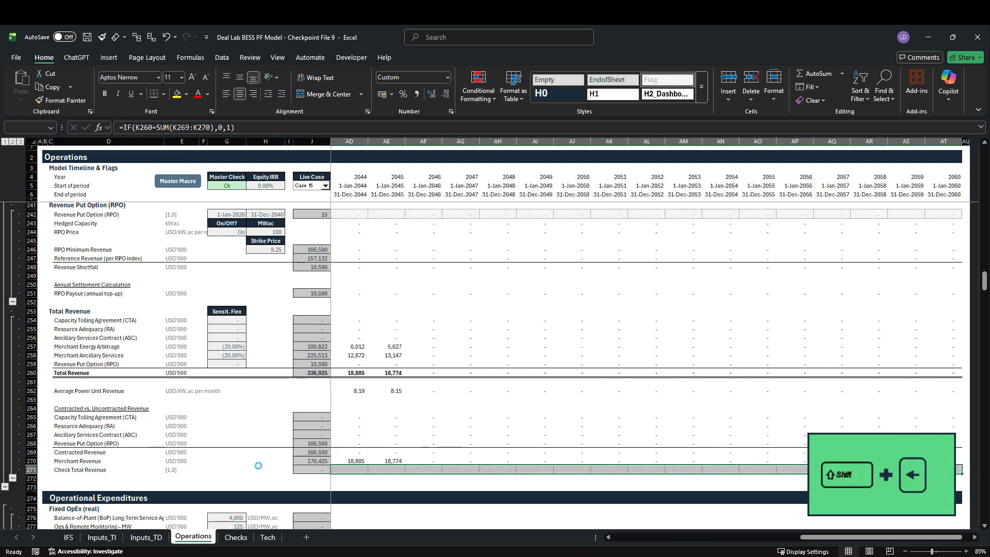
key("ctrl+r")
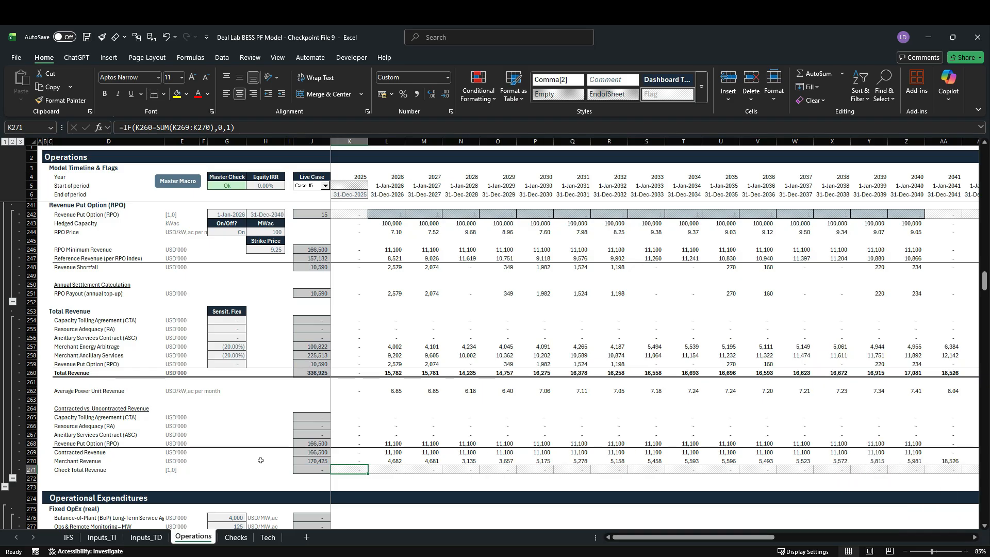
Test the Check Total Revenue row by clearing the 2028 Merchant Revenue cell N270, and restore its formula from the adjacent year.
left_click(475, 462)
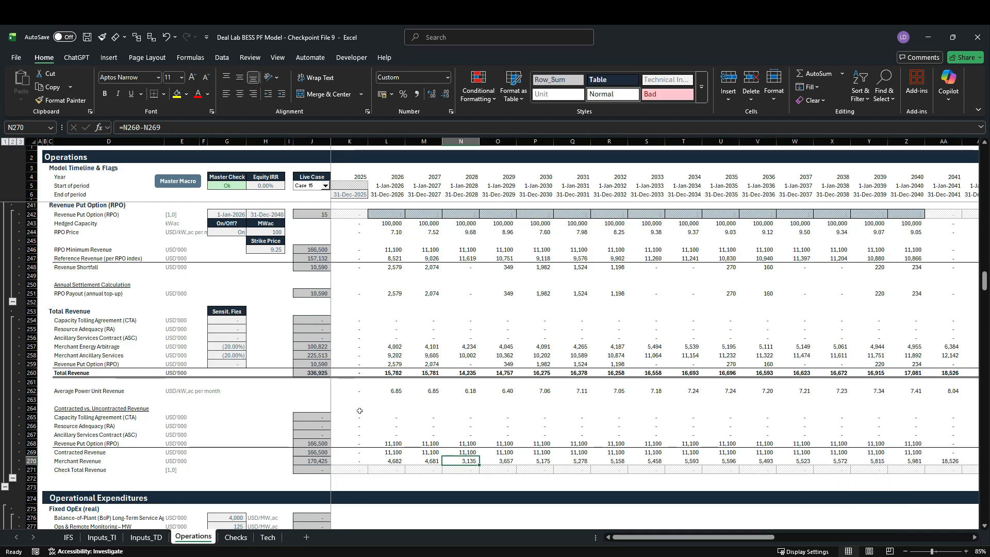
key("Delete")
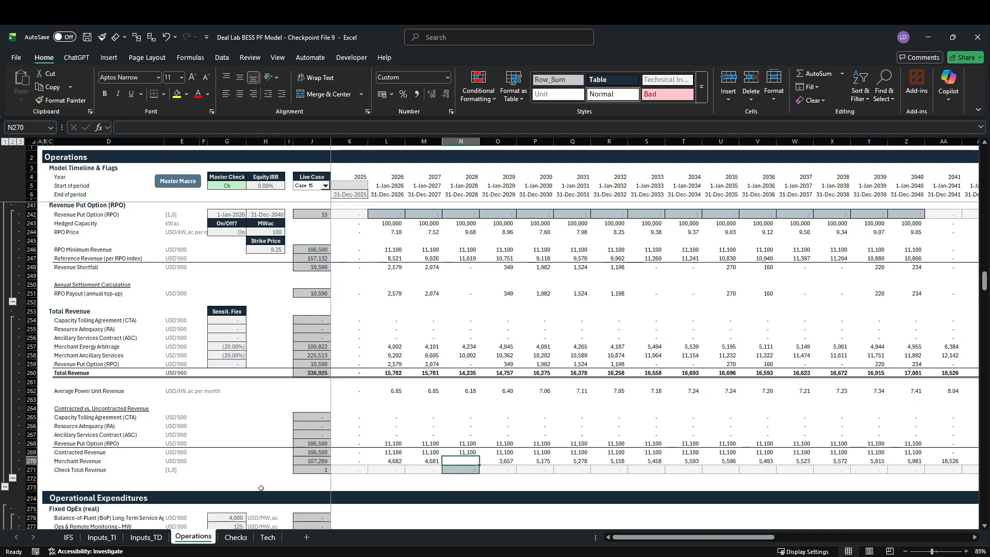
key("ctrl+r")
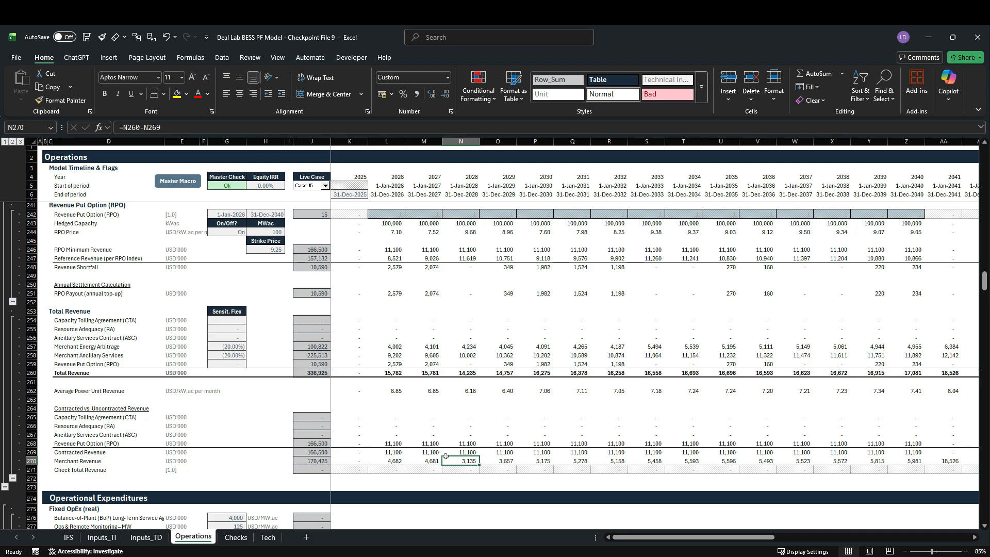
Examine how revenue flows through the balance sheet, income statement and cash flow statement on the IFS sheet, up to the Operating Cash Waterfall.
left_click(38, 445)
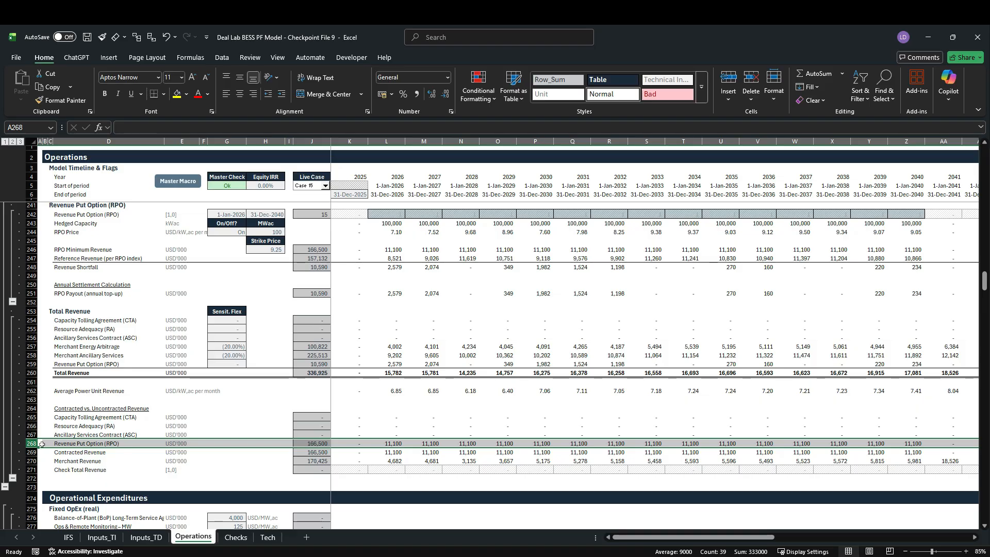
left_click(69, 538)
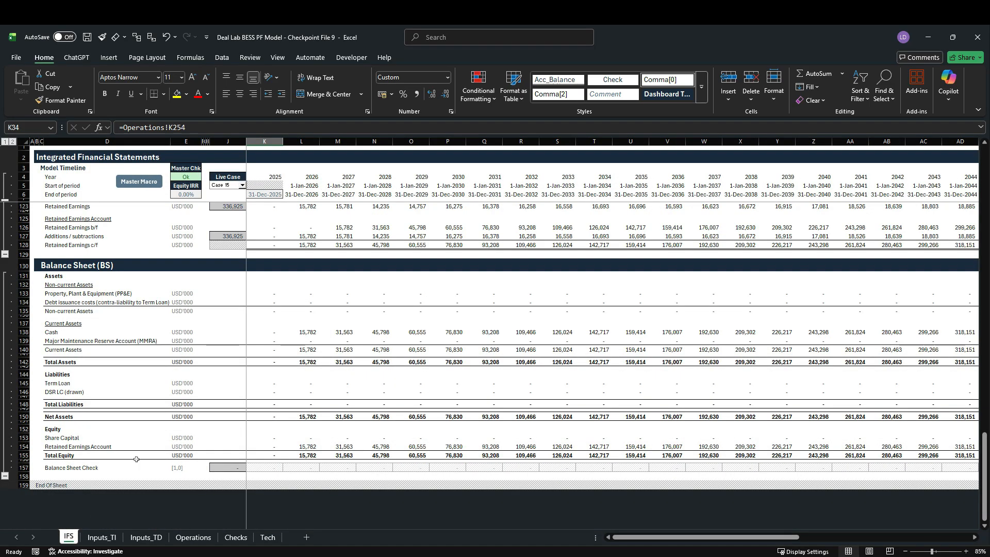
scroll(143, 449, "up", 3)
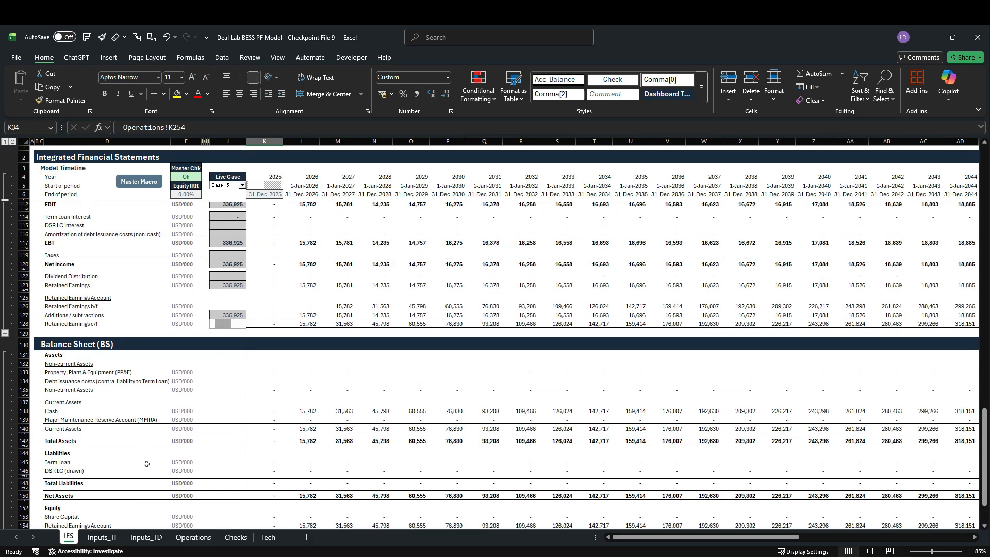
scroll(144, 466, "up", 4)
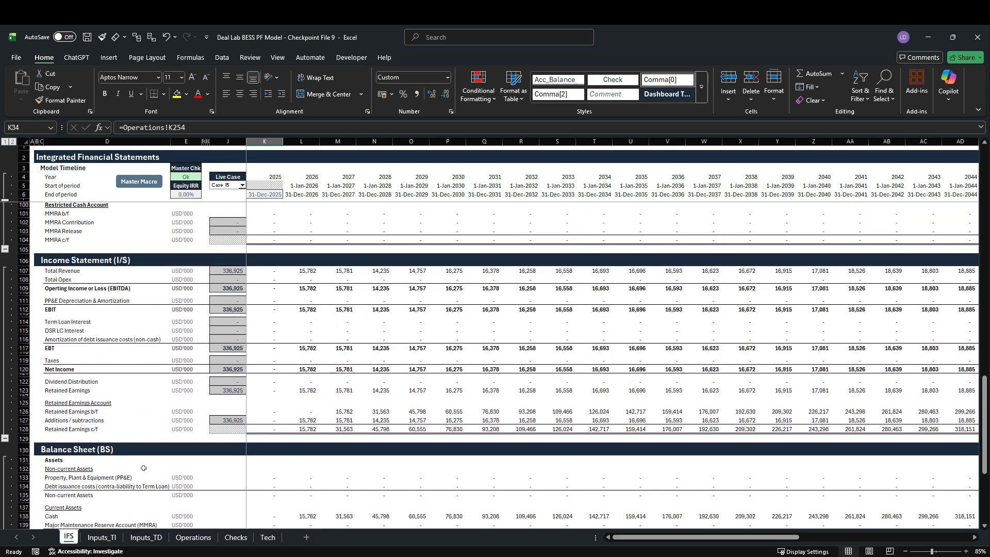
scroll(145, 472, "up", 6)
scroll(145, 478, "up", 13)
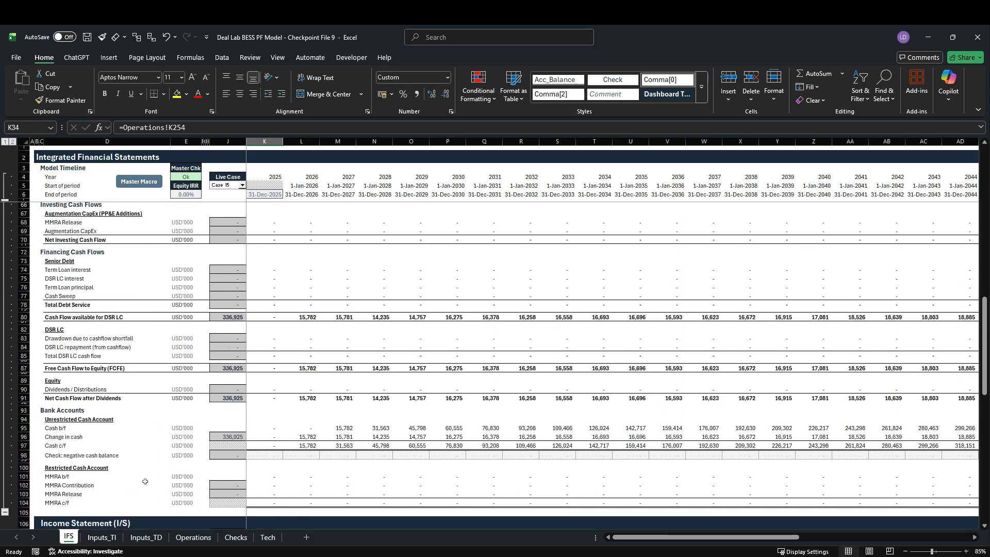
scroll(145, 483, "up", 8)
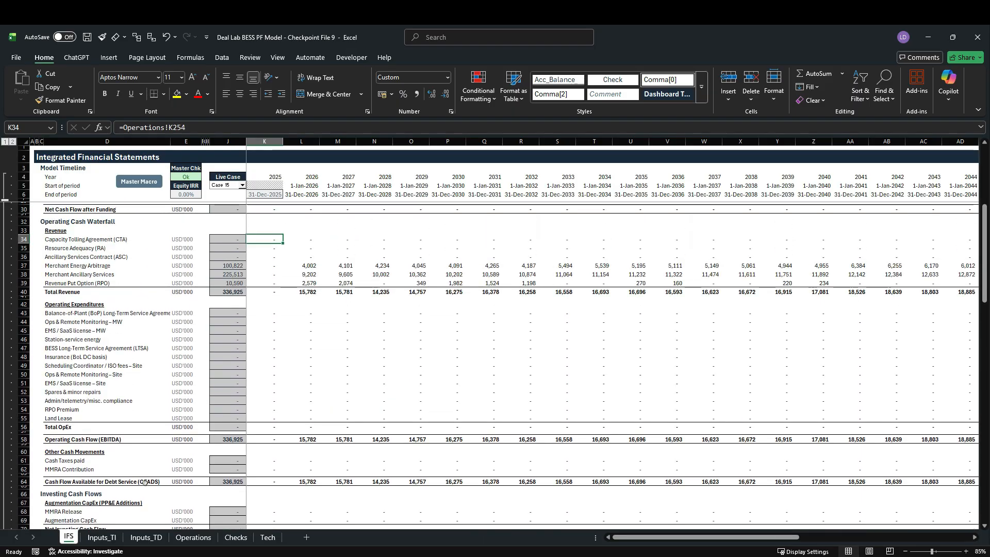
scroll(145, 483, "up", 4)
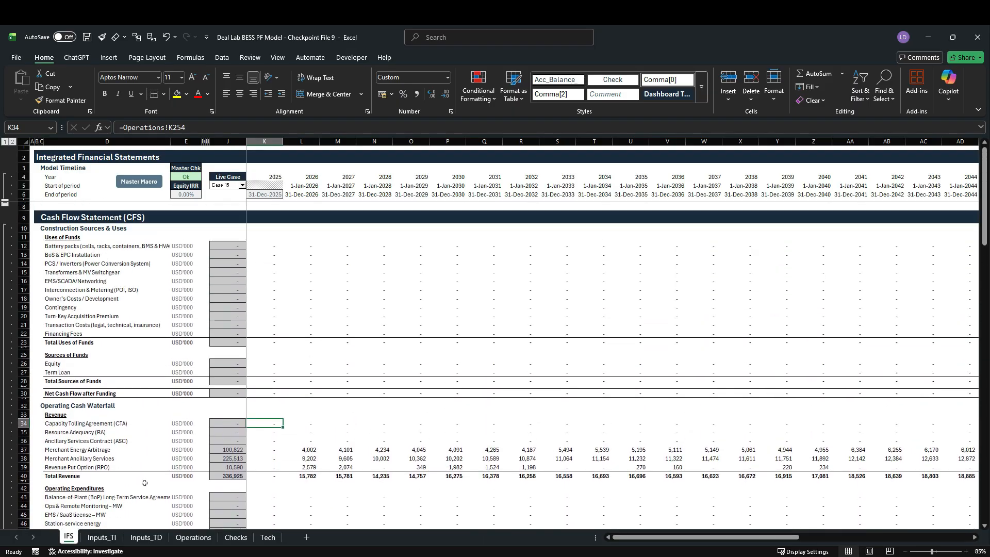
scroll(145, 483, "down", 3)
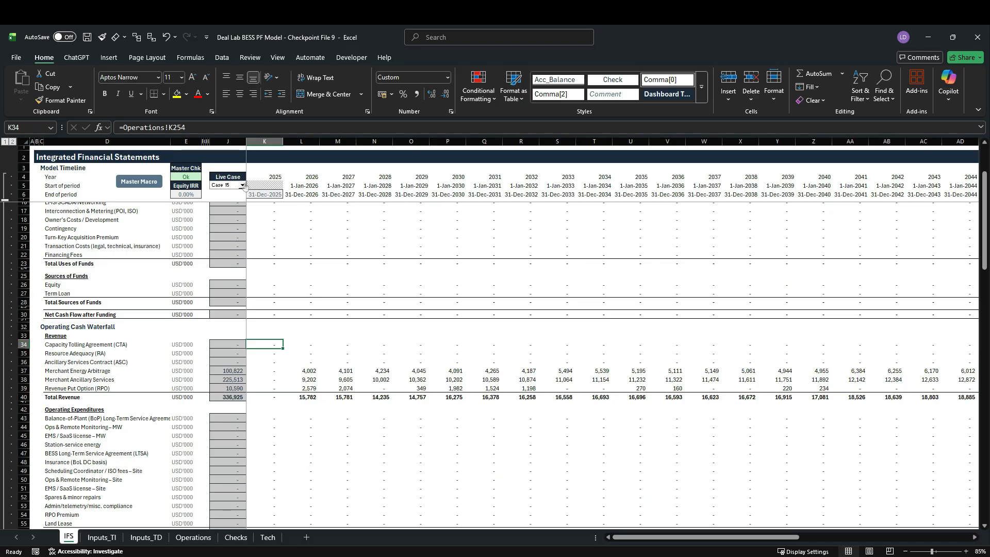
Switch the model's live case to Case 1 on the IFS sheet to view its revenue lines.
left_click(242, 184)
scroll(244, 209, "up", 2)
scroll(244, 208, "up", 2)
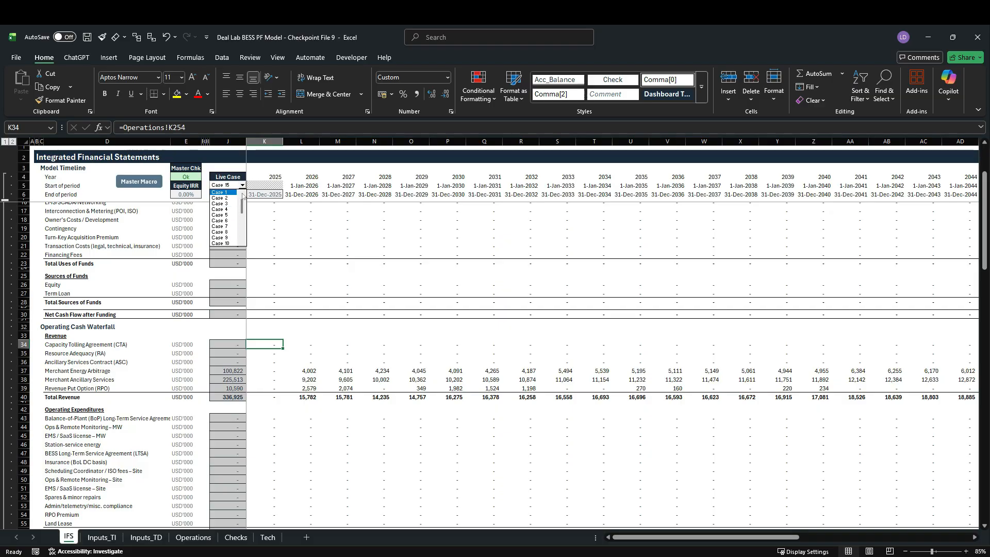
left_click(233, 192)
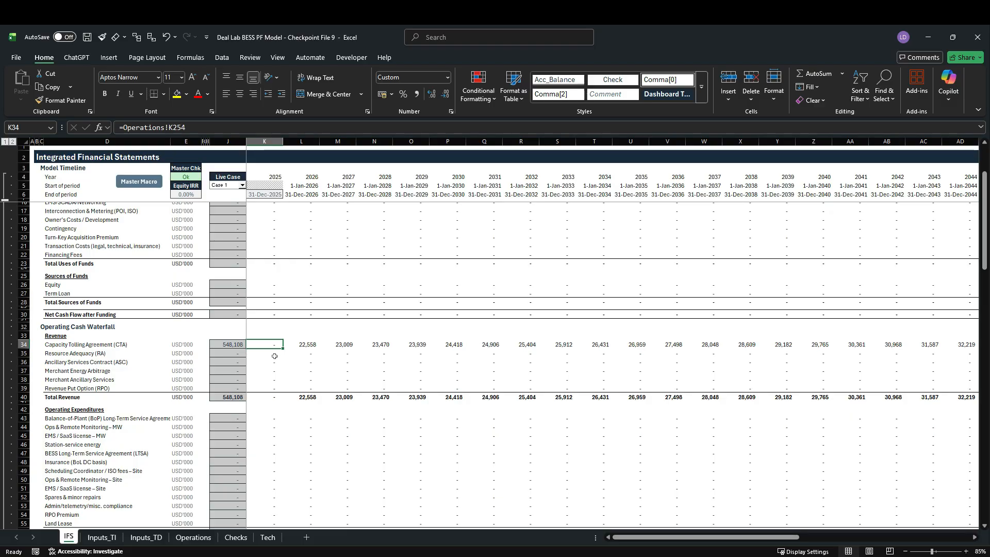
Set the live case to Case 5 and run the Master Macro.
left_click(242, 186)
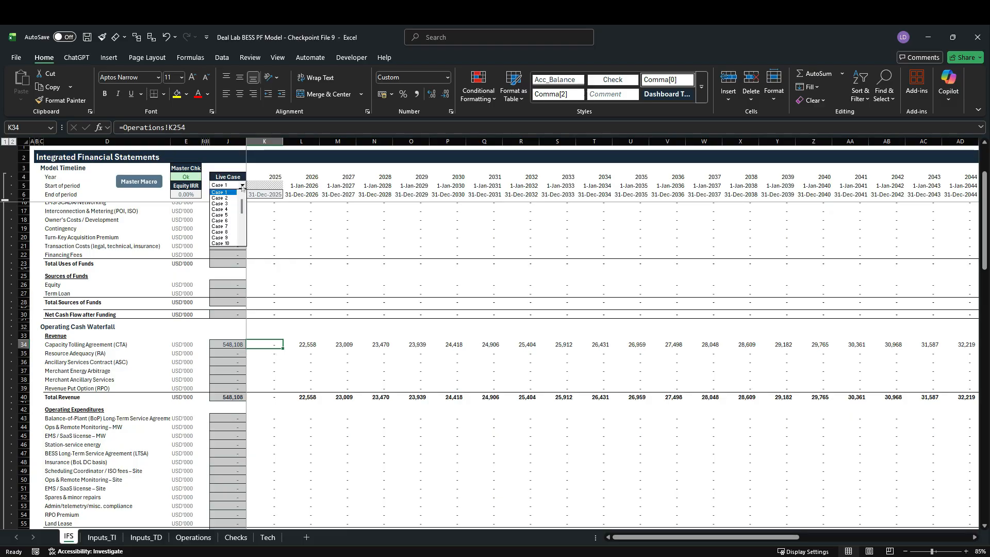
left_click(227, 213)
left_click(243, 185)
left_click(227, 223)
left_click(153, 183)
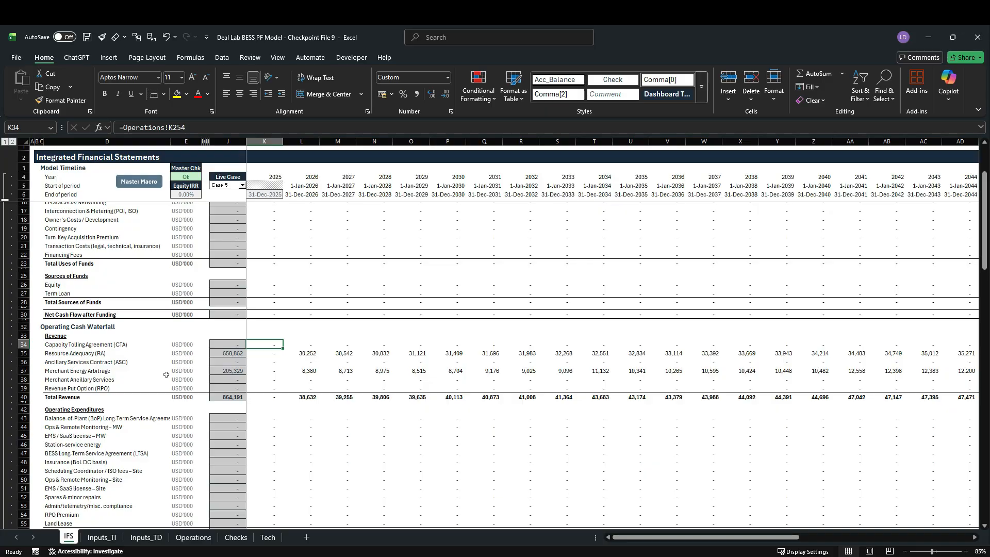
Examine how Case 5 revenue flows through the cash flow waterfall, bank accounts, income statement and balance sheet down to the Balance Sheet Check.
scroll(166, 374, "down", 9)
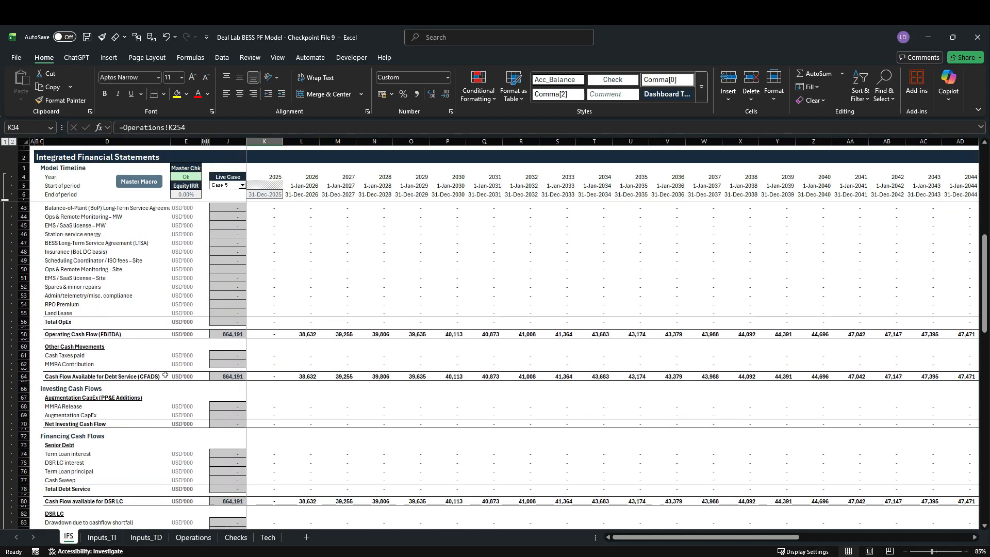
scroll(211, 346, "down", 5)
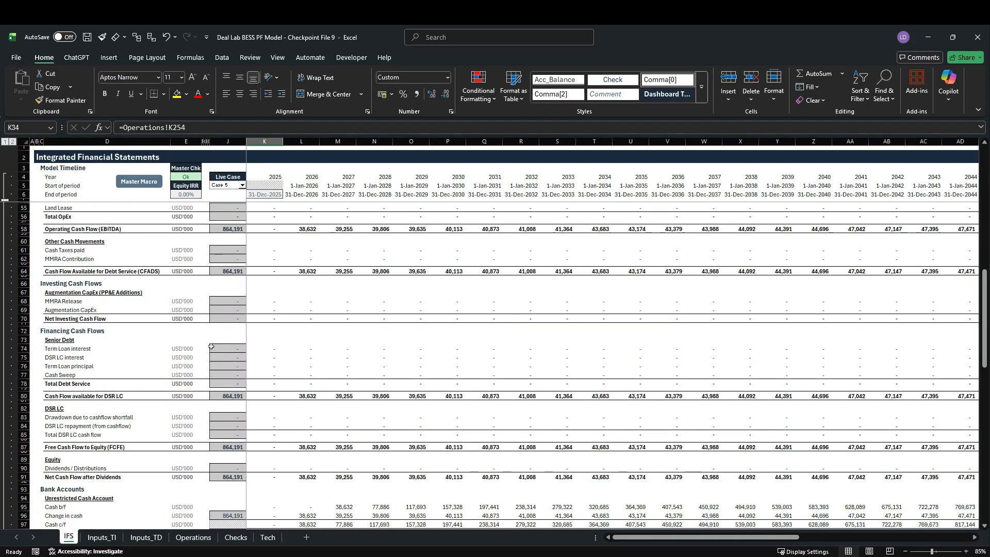
scroll(211, 346, "down", 1)
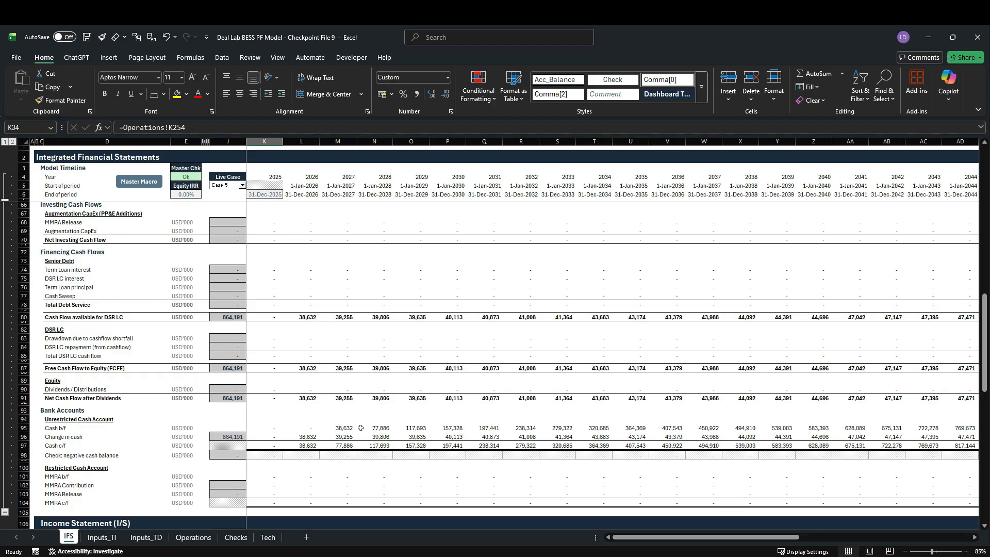
scroll(360, 428, "down", 10)
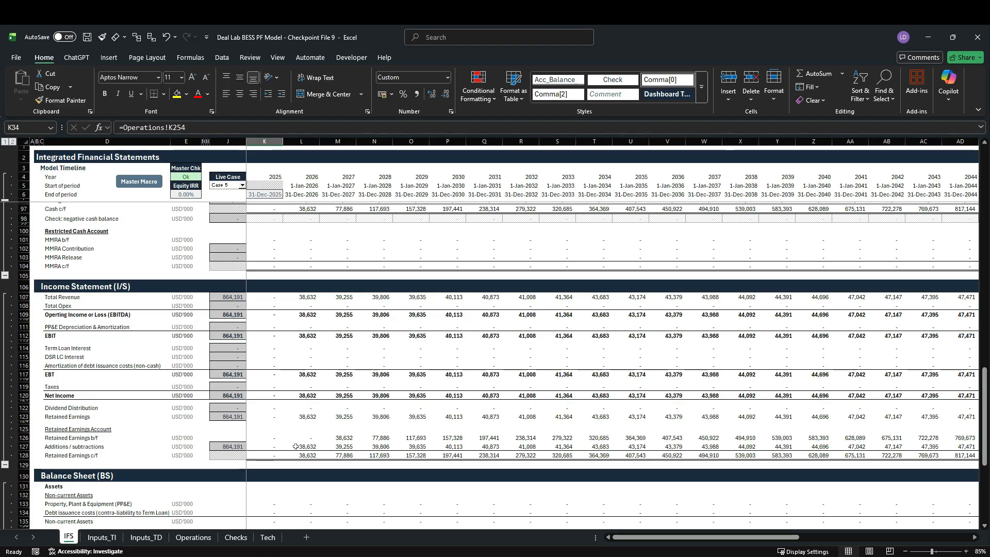
scroll(275, 448, "down", 5)
scroll(275, 448, "down", 2)
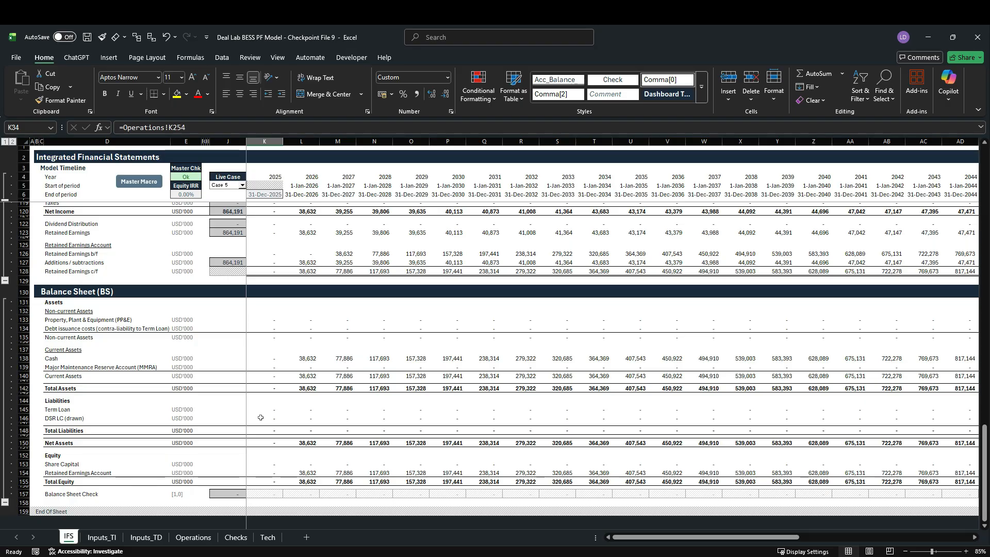
Select the Operating Expenditures block through Operating Cash Flow (EBITDA), rows 42 to 58, in the Operating Cash Waterfall.
scroll(260, 418, "up", 20)
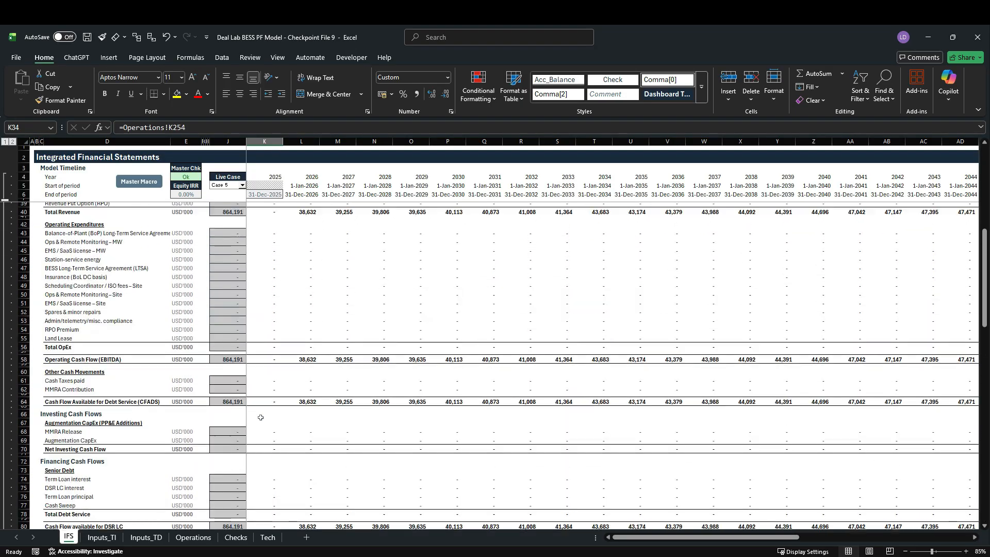
scroll(260, 417, "up", 4)
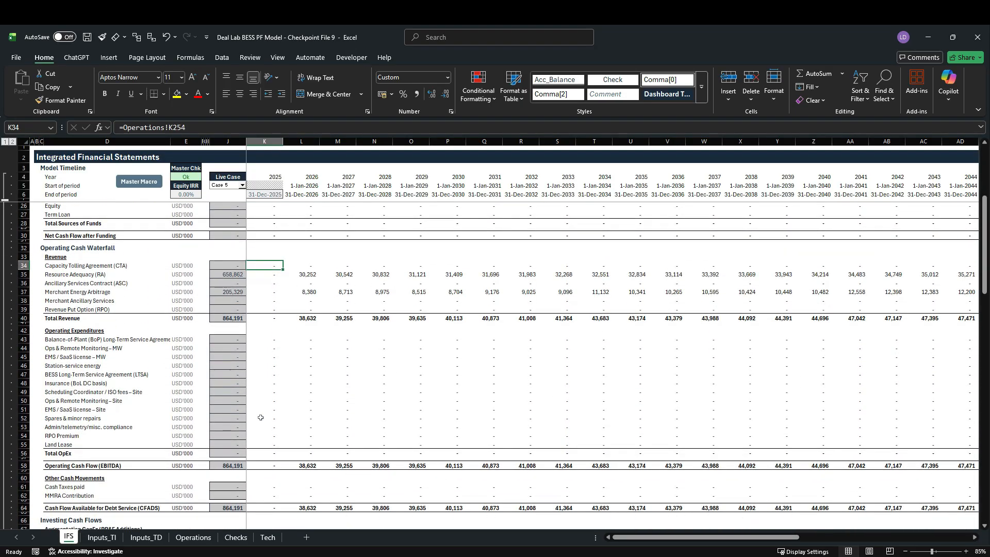
left_click_drag(24, 332, 33, 467)
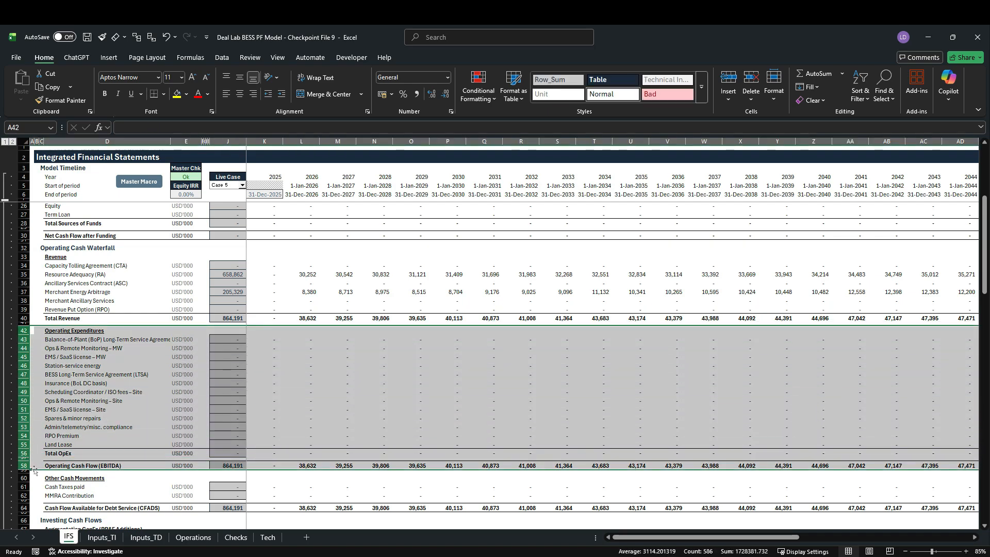